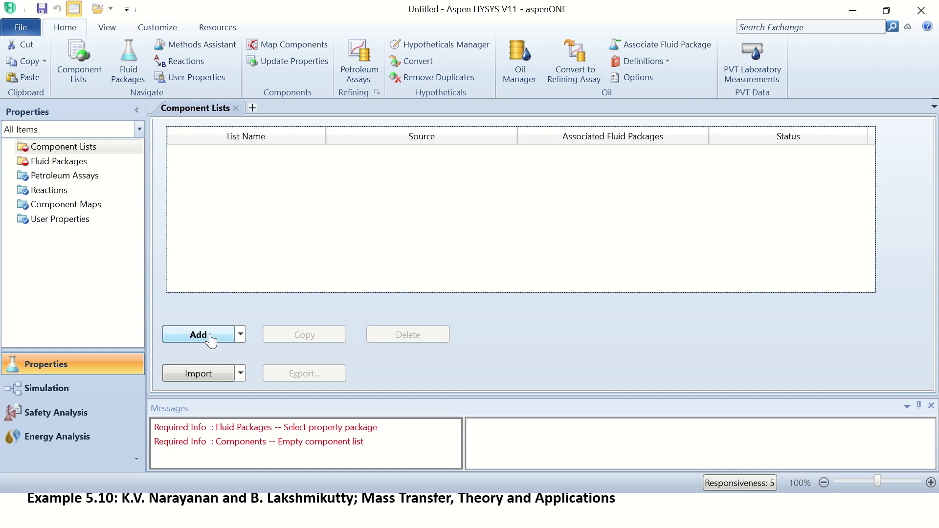
Create a new HYSYS databank component list, Component List - 1
click(199, 337)
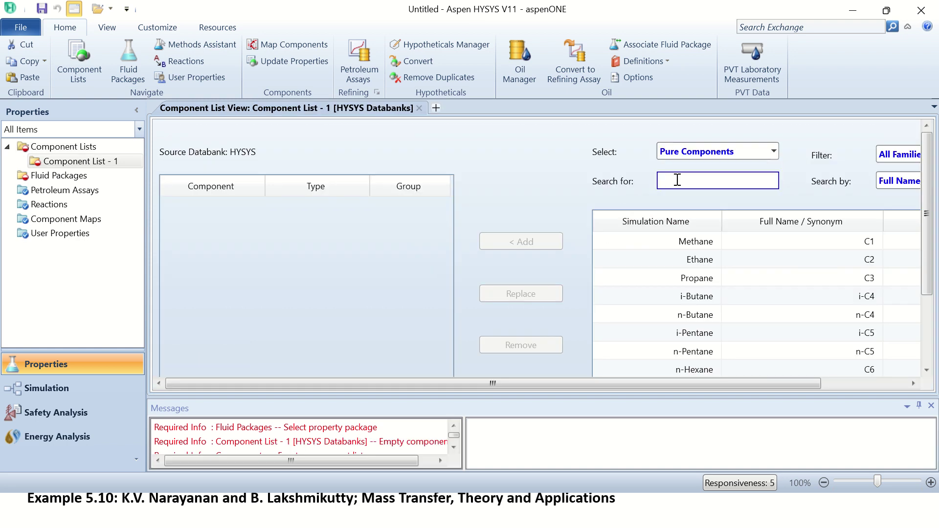
Search the databank and add Benzene and Toluene to Component List - 1
click(677, 180)
text(Ben)
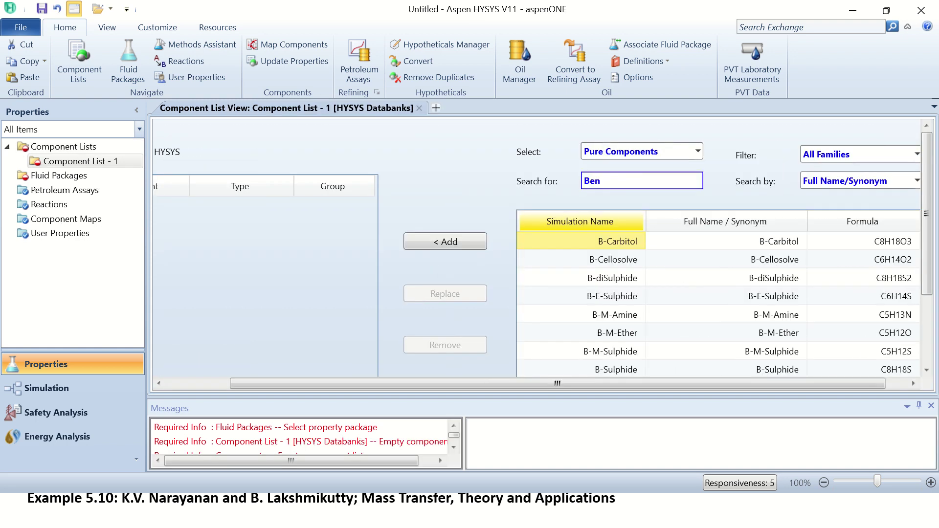
text(zen)
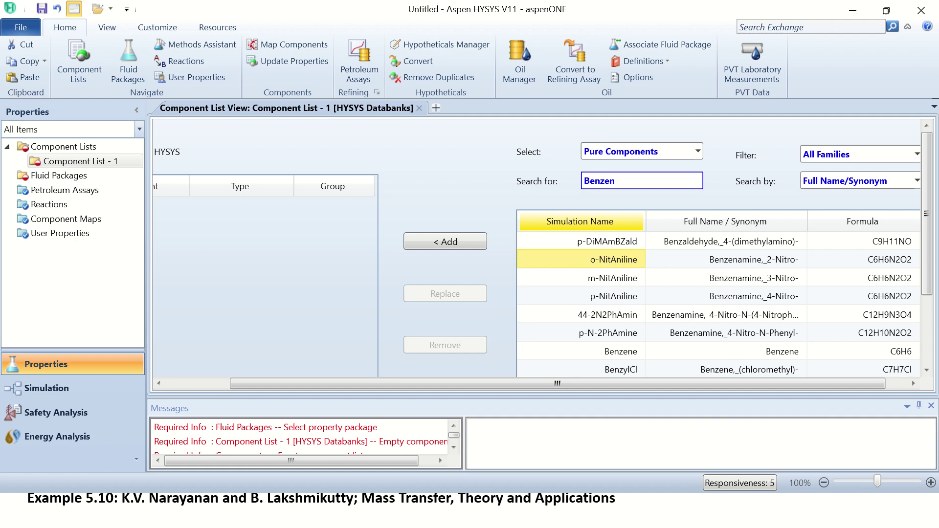
text(e)
click(601, 335)
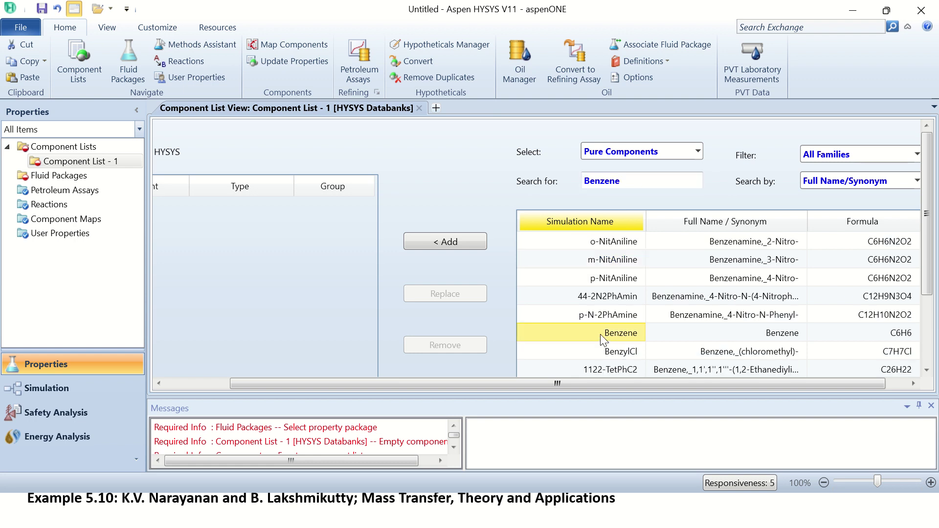
double_click(603, 336)
drag(471, 384, 398, 385)
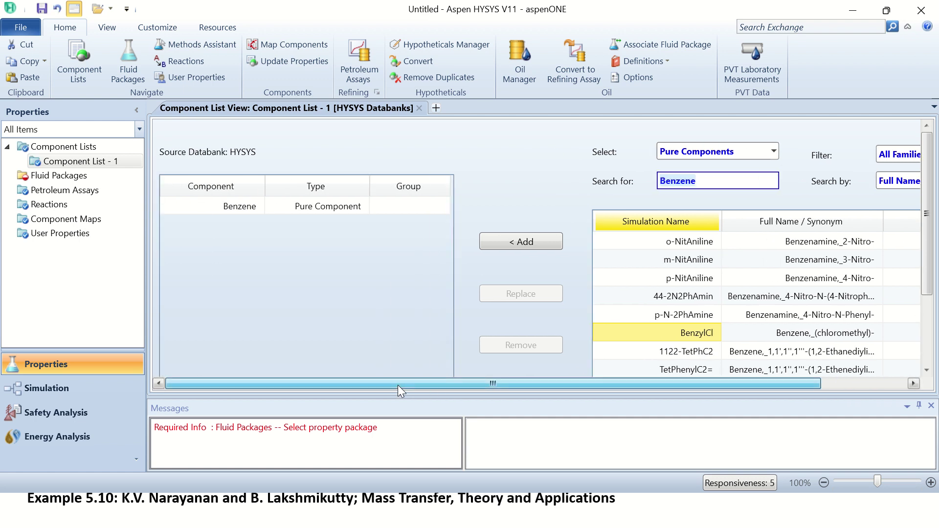
click(703, 187)
double_click(703, 187)
text(toluen)
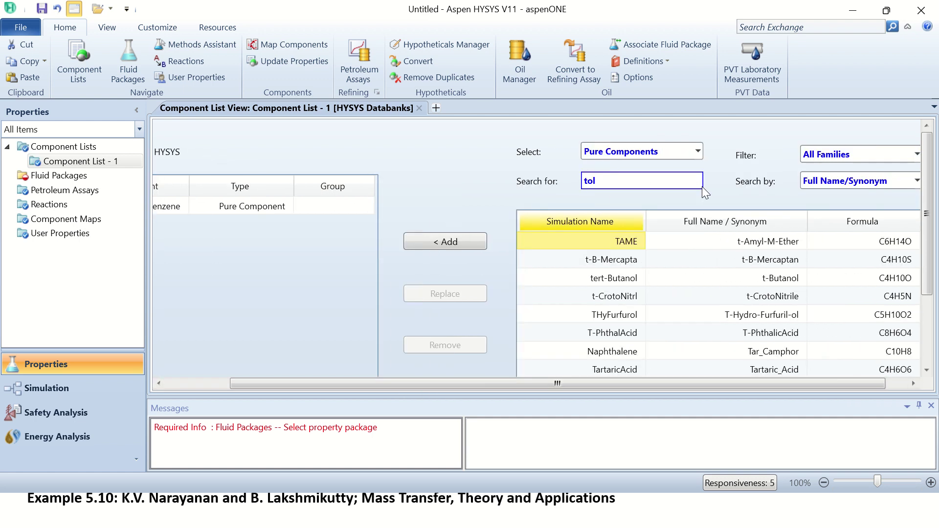
double_click(704, 192)
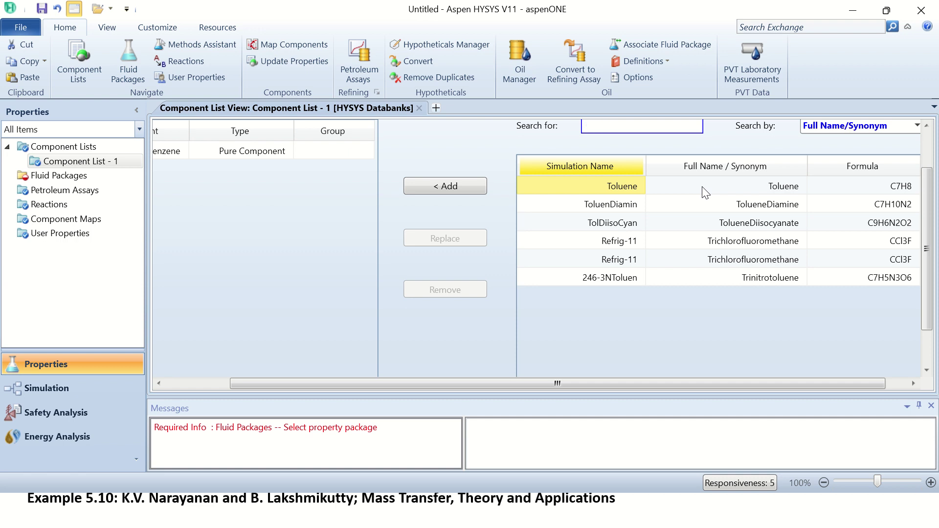
drag(440, 384, 384, 381)
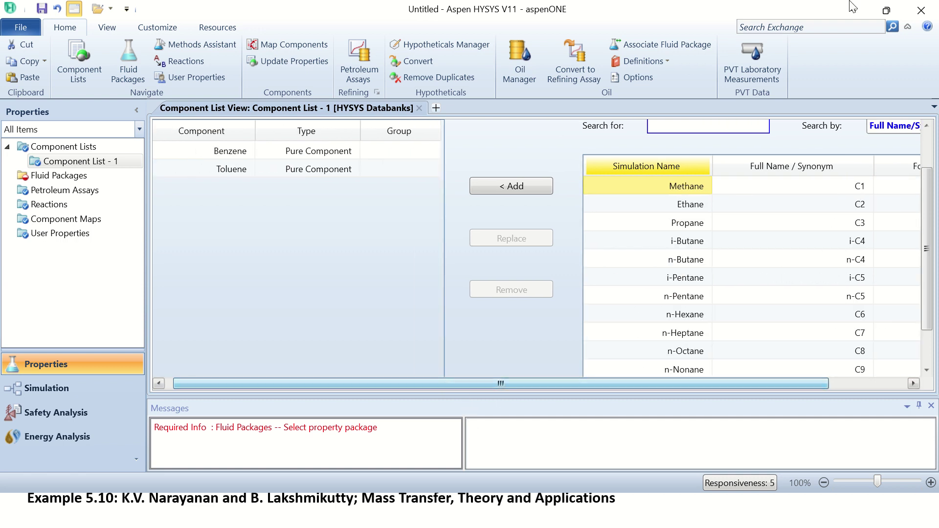
Search for ethylbenzene and add E-Benzene to the component list
text(e)
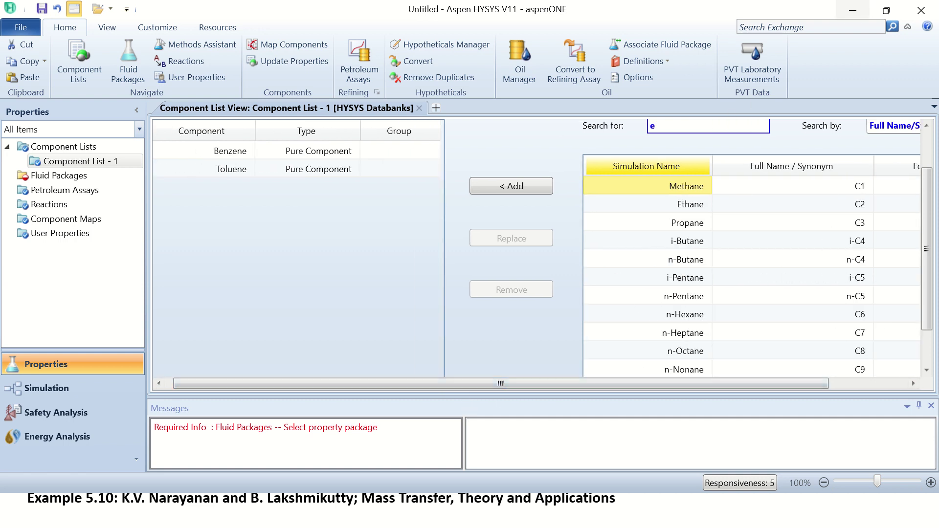
text(thyle)
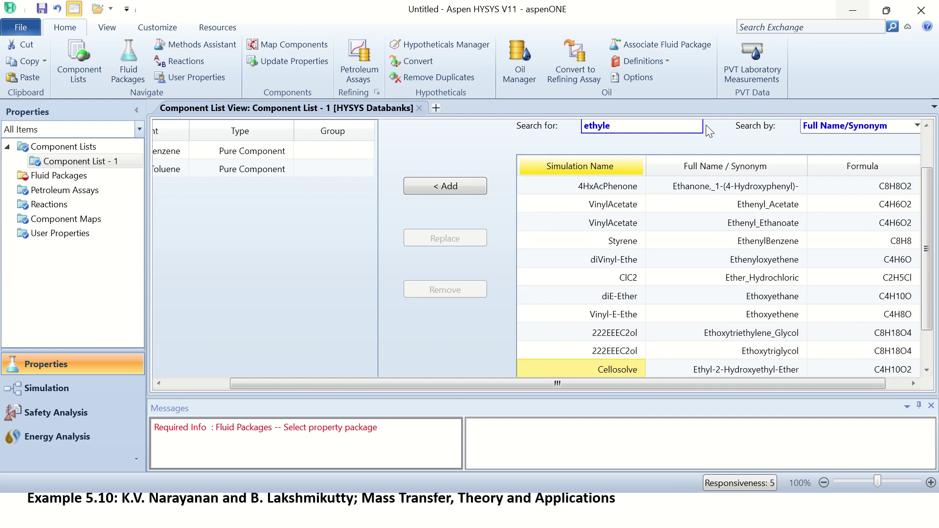
key(BackSpace)
text(ben)
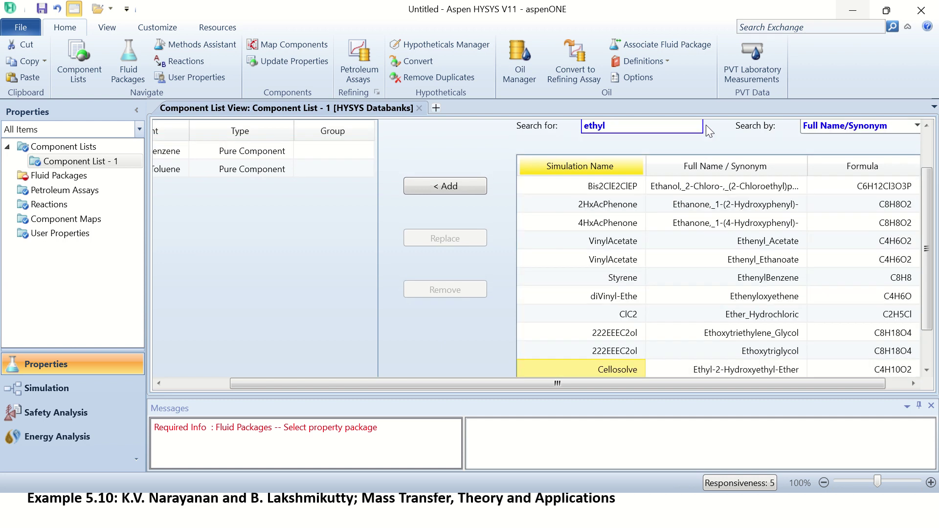
text(ze)
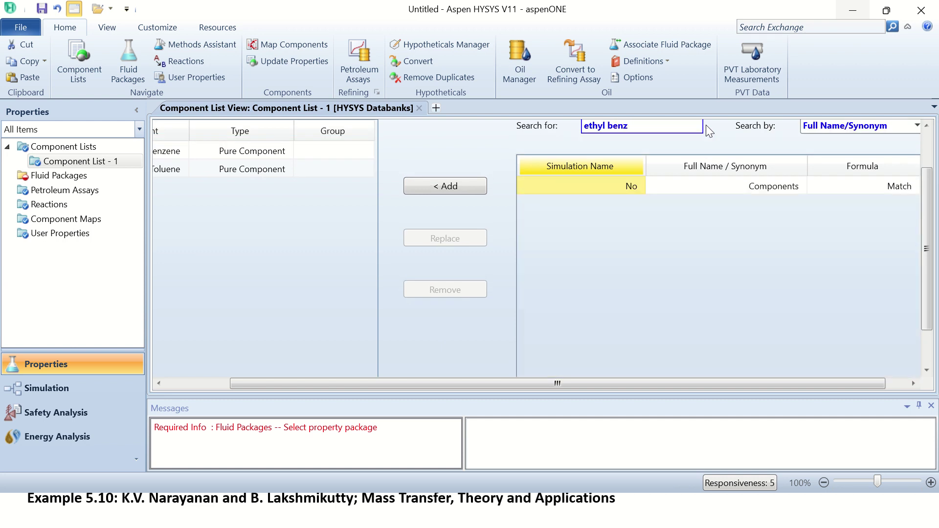
key(BackSpace)
key(BackSpace)
key(BackSpace)
key(BackSpace)
key(BackSpace)
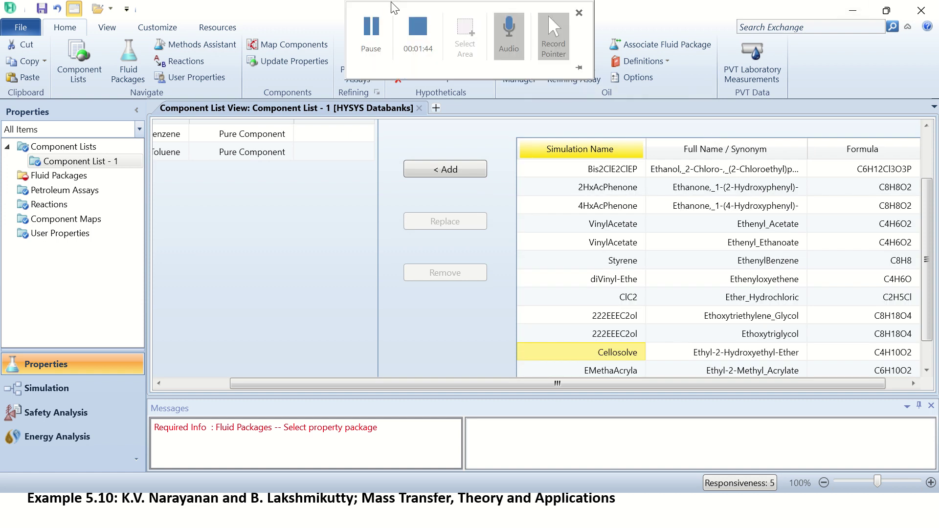
key(BackSpace)
text(ben)
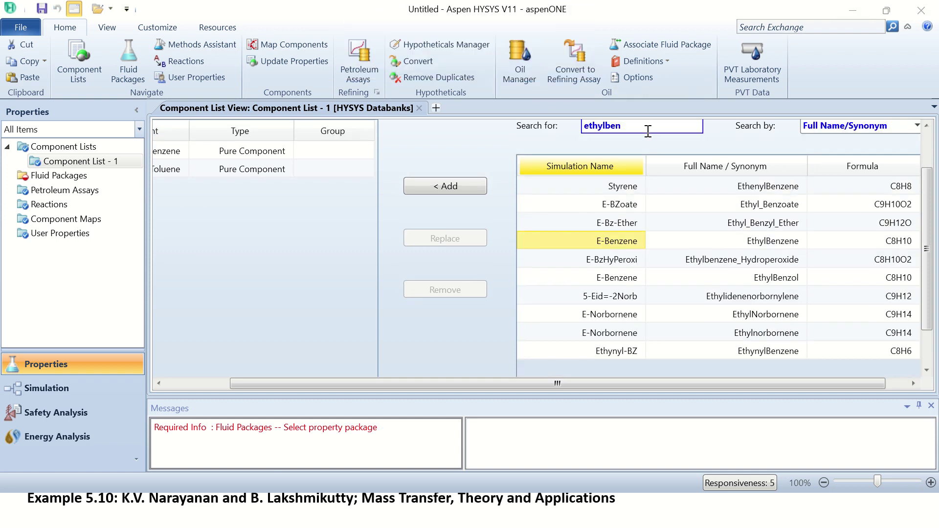
double_click(601, 241)
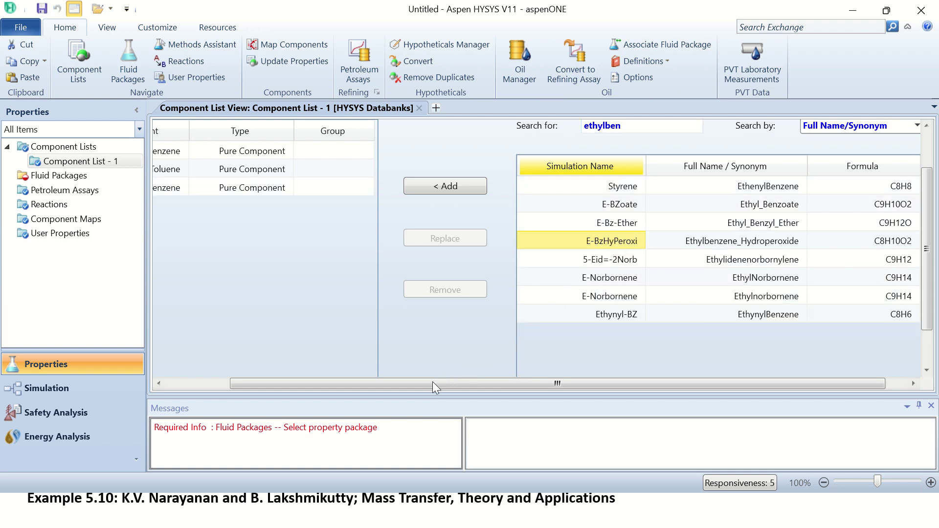
drag(432, 381, 338, 384)
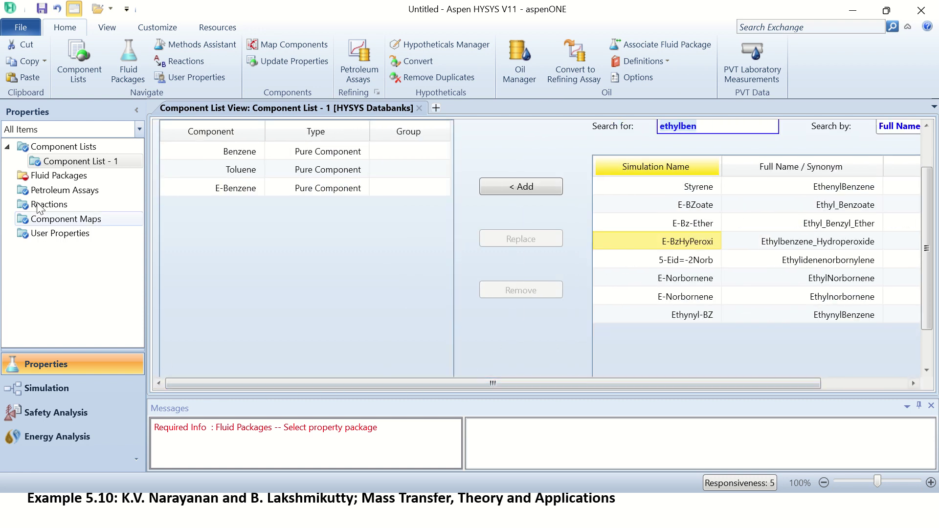
click(54, 178)
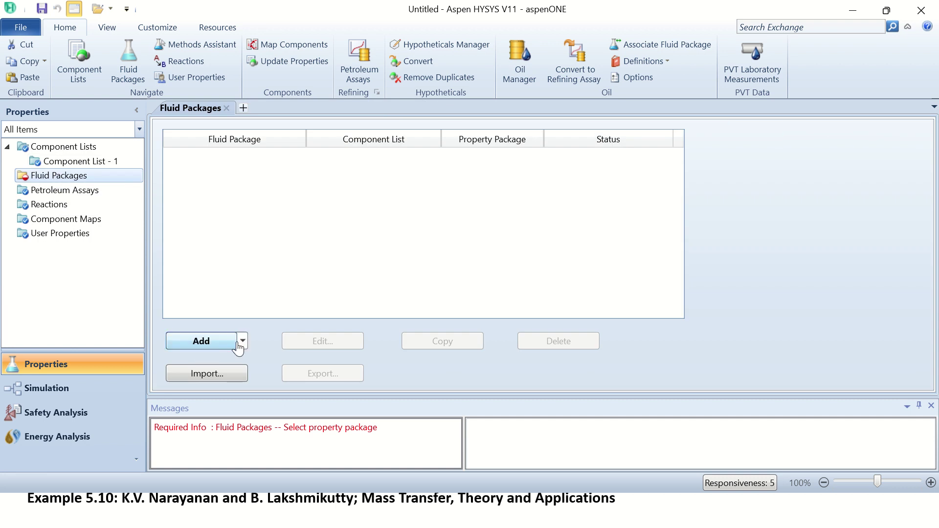
Add fluid package Basis-1 using Peng-Robinson with Component List - 1
click(220, 345)
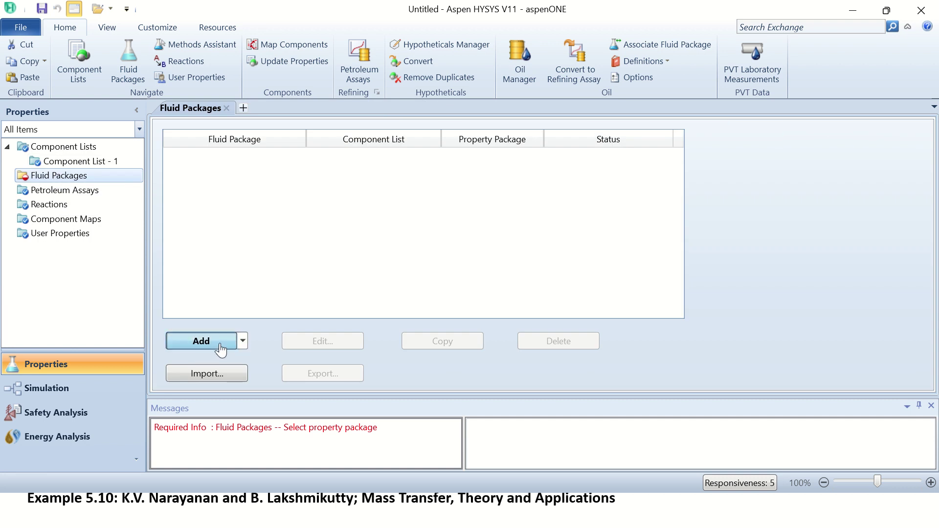
drag(301, 234, 301, 327)
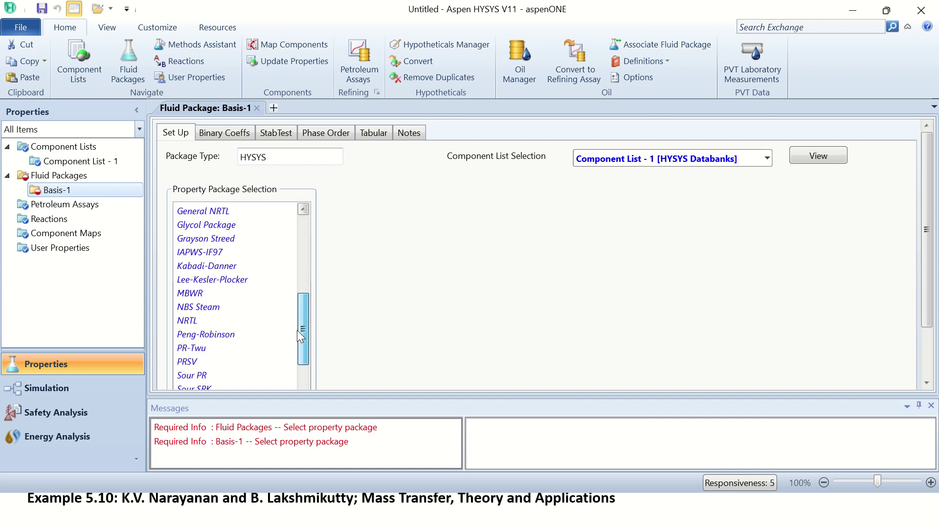
click(210, 334)
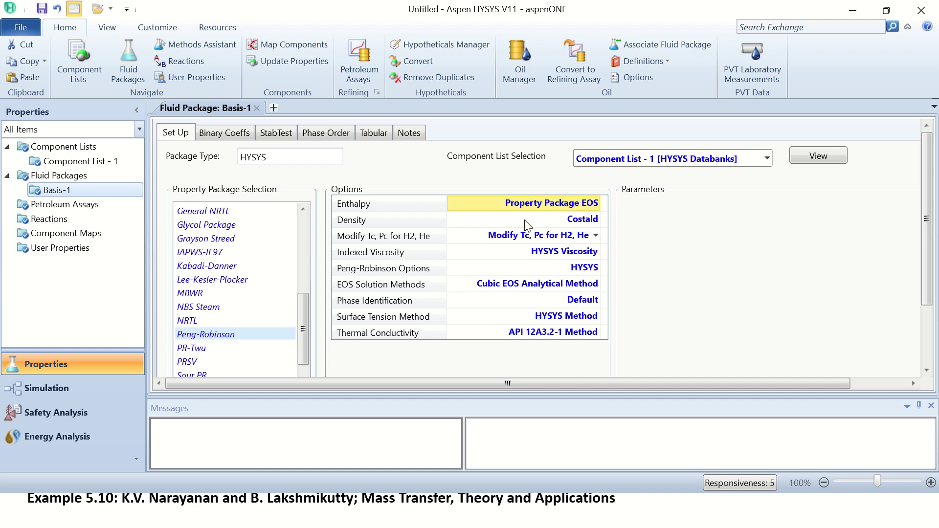
click(39, 391)
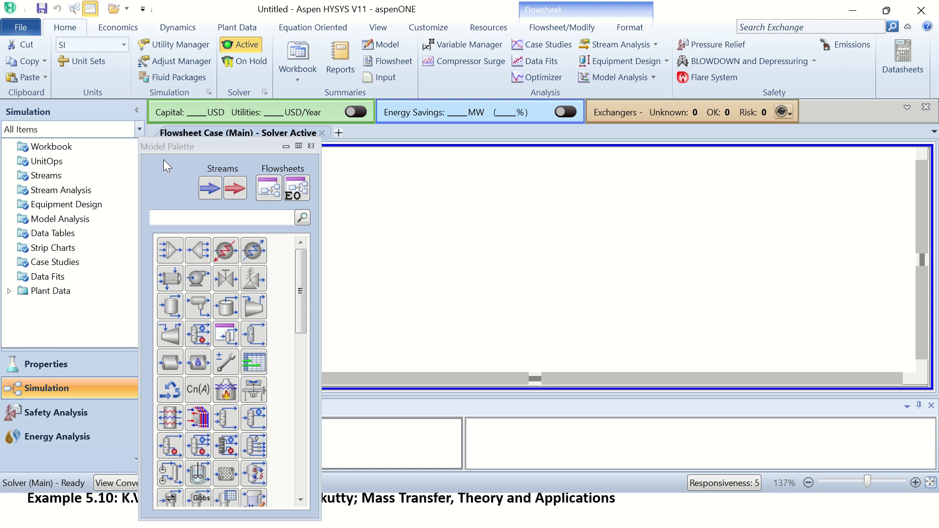
Find Separator in the Model Palette via 'sepa' and place V-100 on the flowsheet
drag(160, 148, 128, 133)
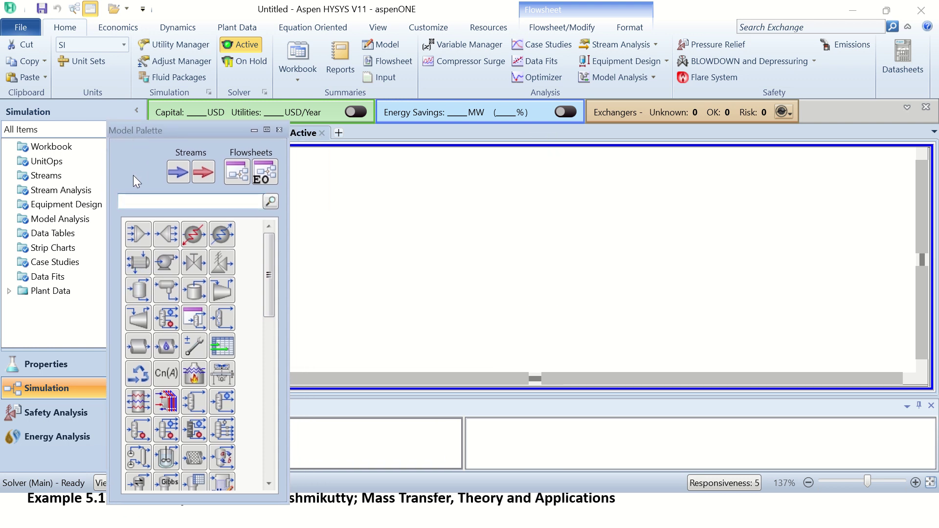
click(194, 261)
click(193, 204)
text(sepa)
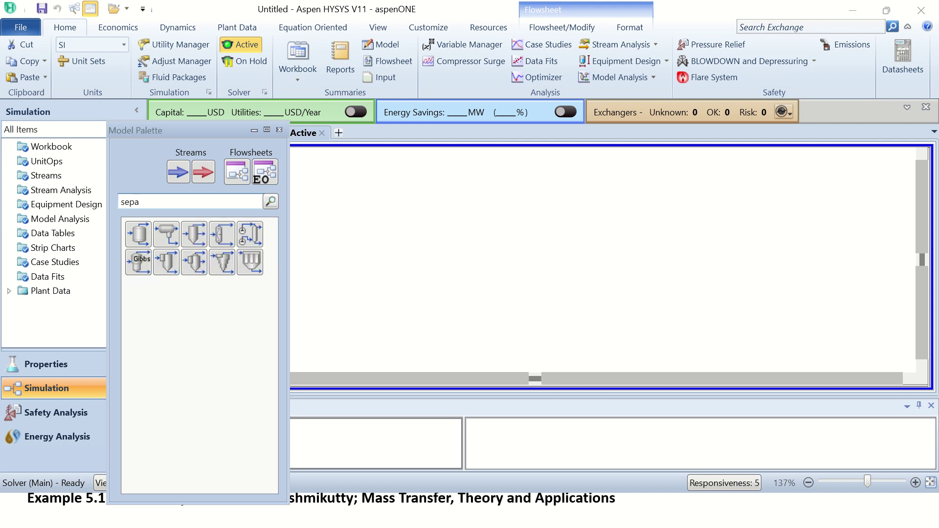
click(139, 234)
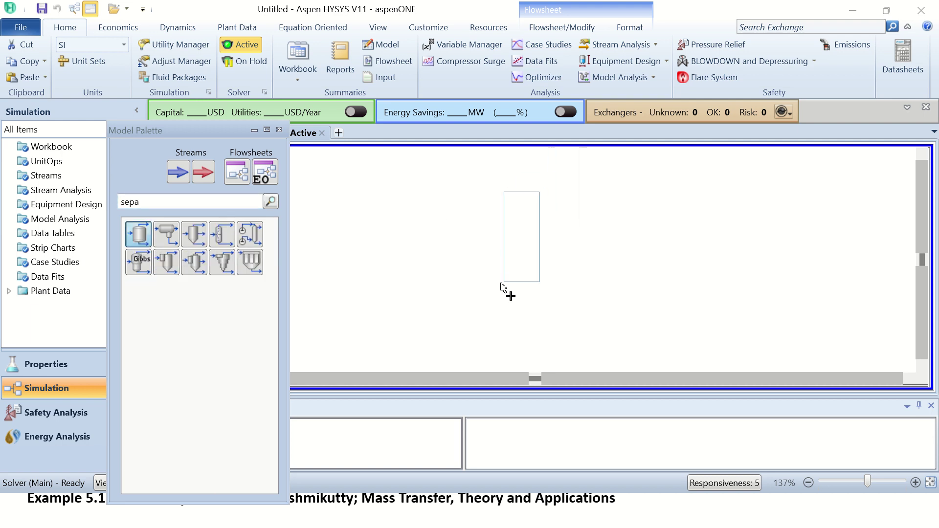
click(493, 292)
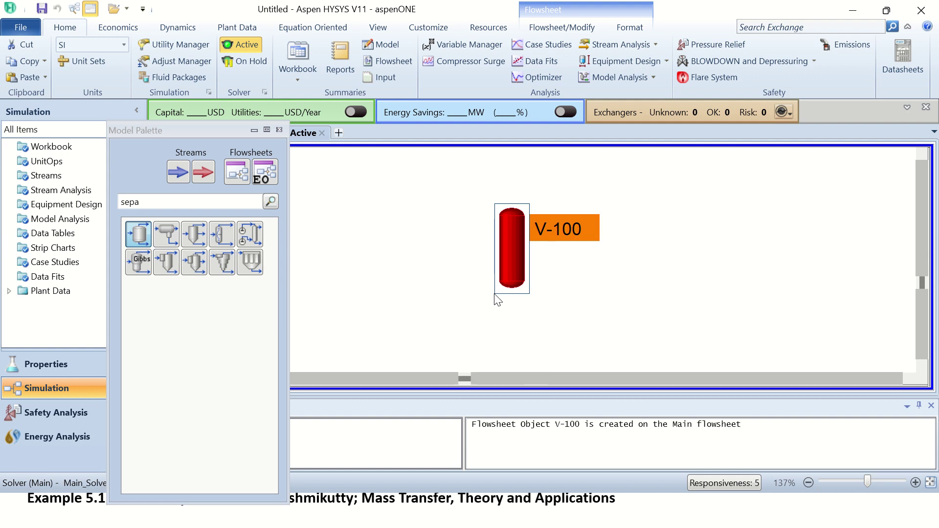
Connect V-100 with inlet stream Feed and outlet streams Vapors and Liquid
double_click(512, 264)
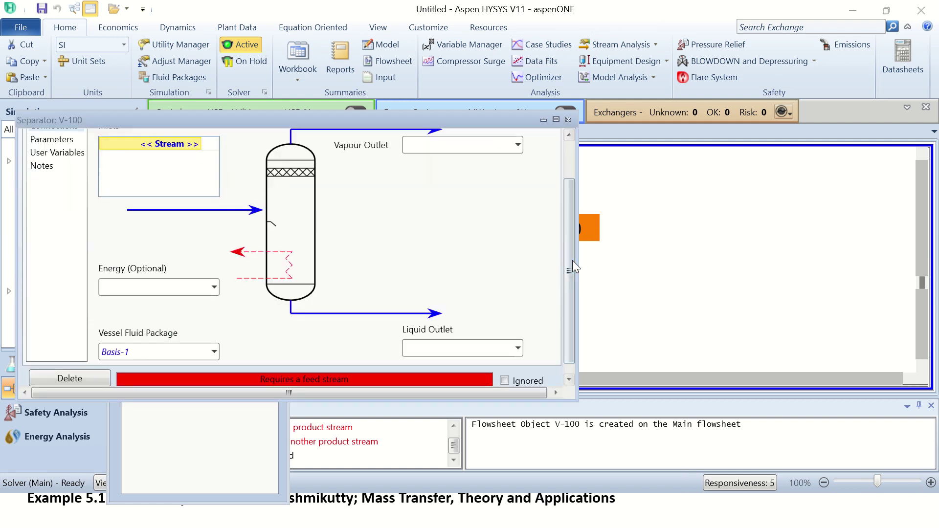
drag(572, 264, 566, 201)
click(204, 201)
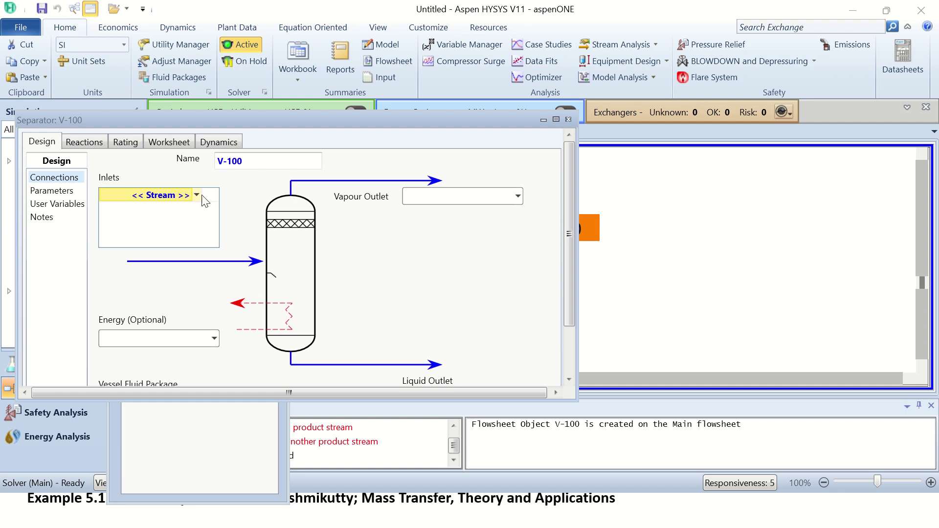
click(197, 195)
click(186, 197)
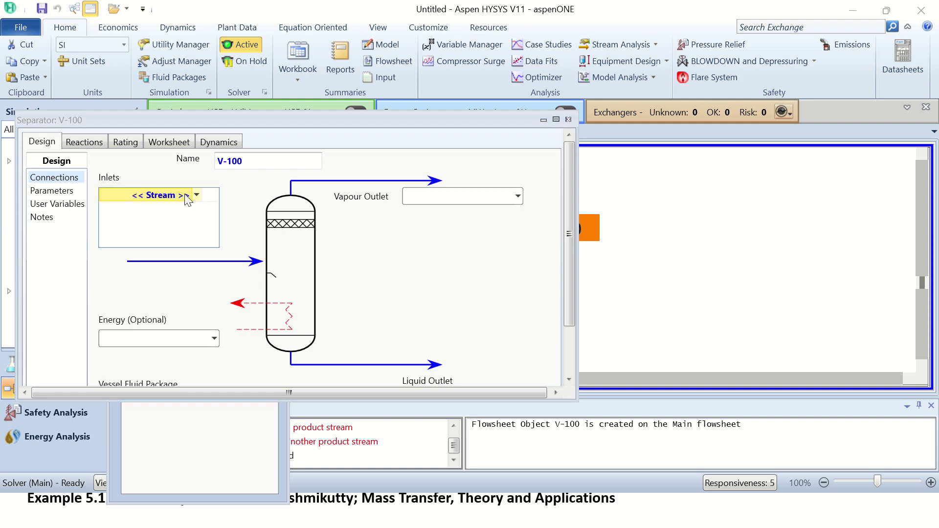
text(Feed)
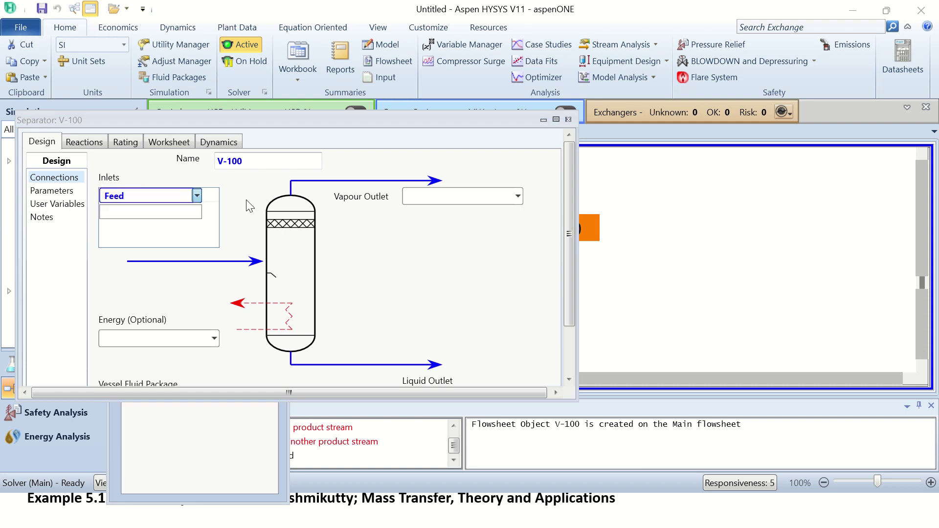
key(Return)
click(443, 197)
text(Vapors)
key(Return)
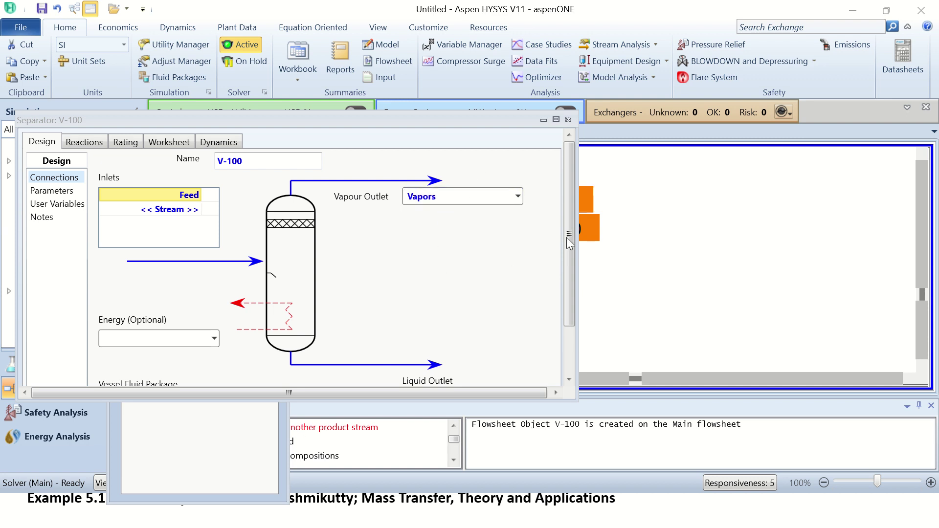
drag(573, 237, 572, 304)
click(433, 335)
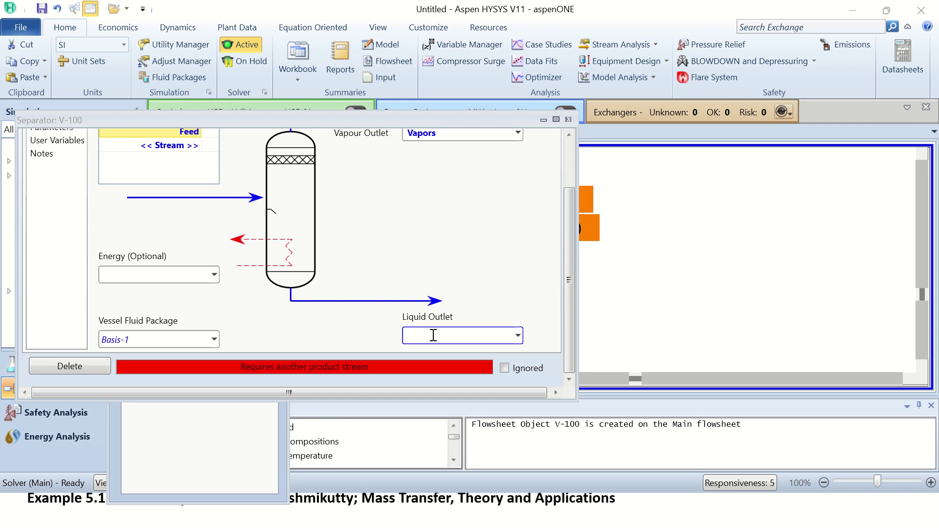
text(Liquid)
key(Return)
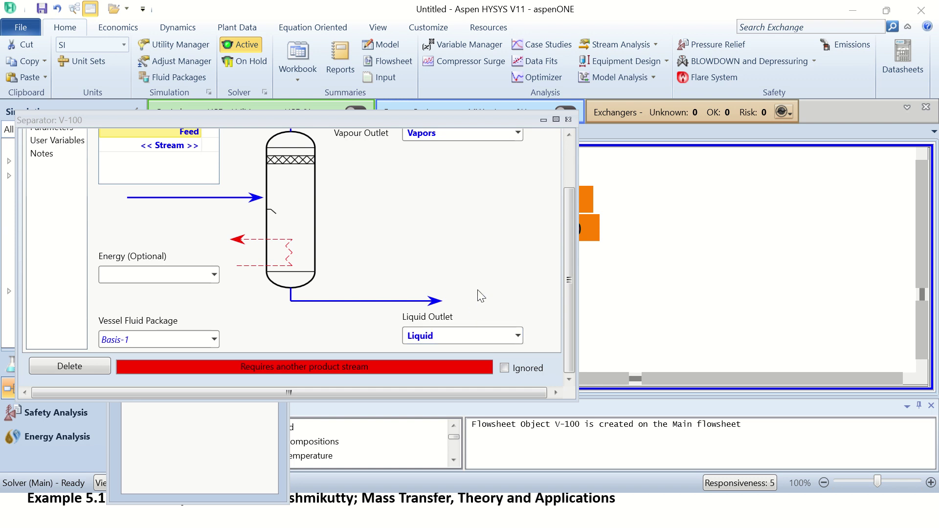
Spread the Feed, Vapors and Liquid stream ends apart on the flowsheet
click(568, 119)
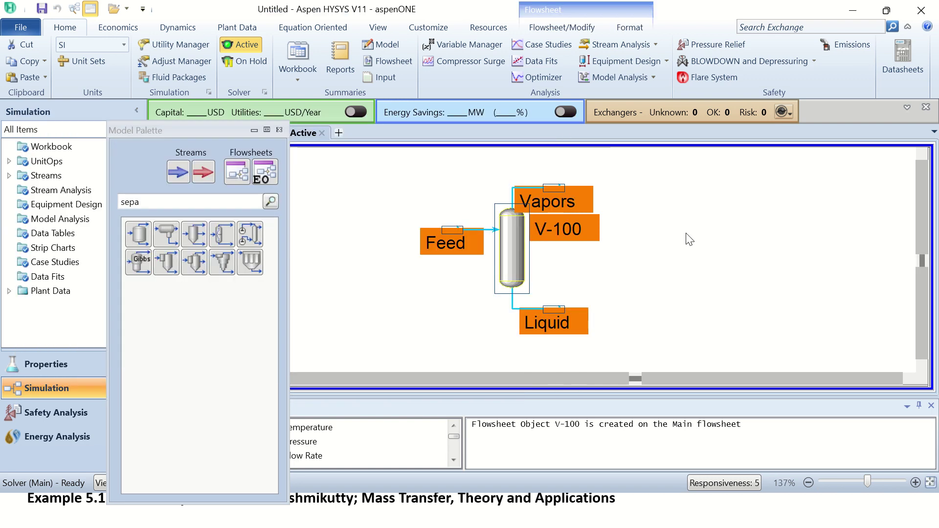
drag(548, 193, 590, 180)
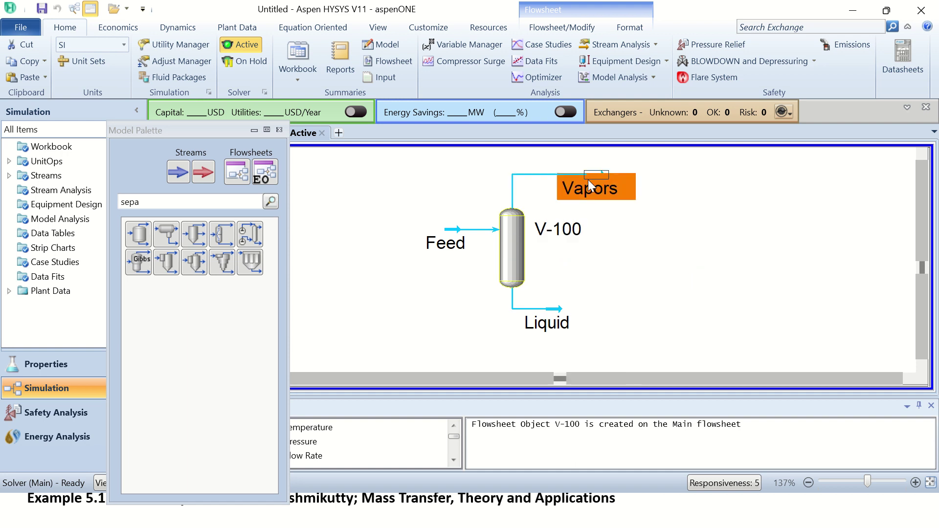
drag(548, 322, 582, 322)
drag(440, 230, 389, 229)
double_click(508, 245)
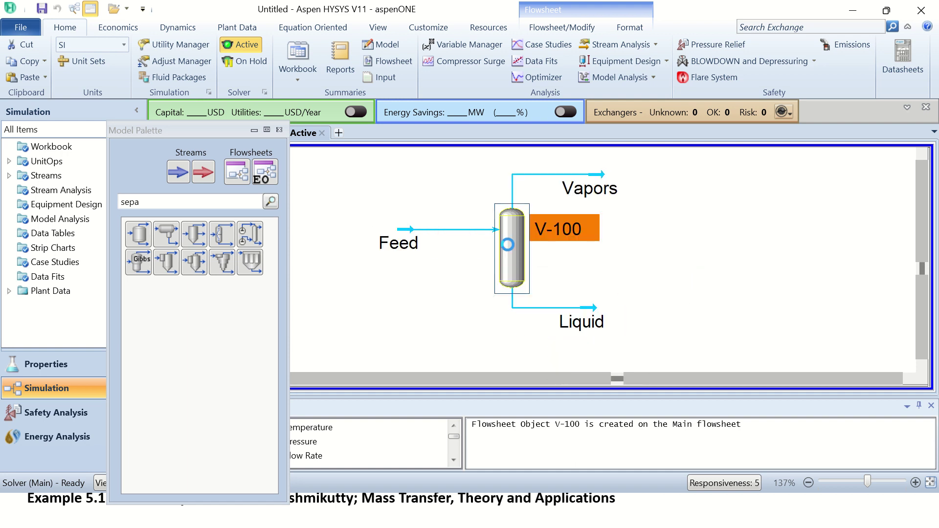
Specify Feed at 373 K, 90 kPa and 100 kgmole/h on V-100's worksheet
drag(595, 313, 593, 224)
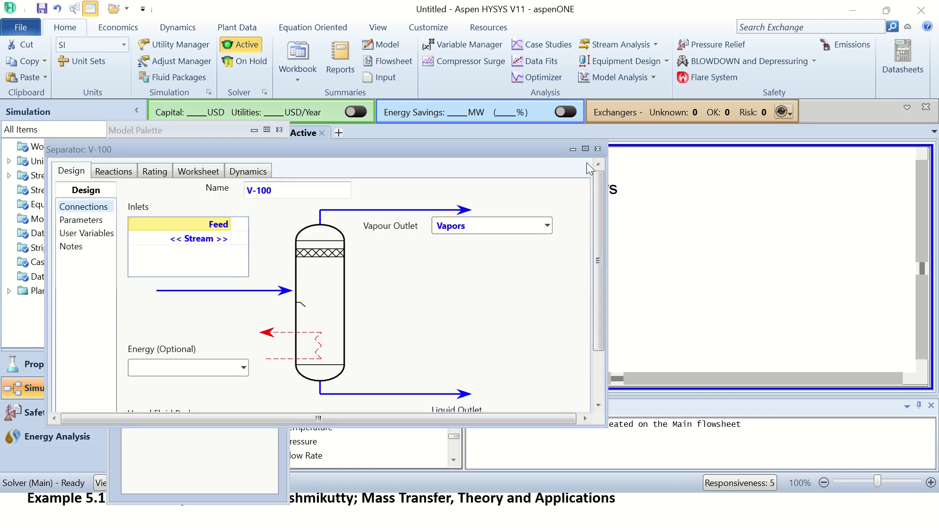
click(198, 172)
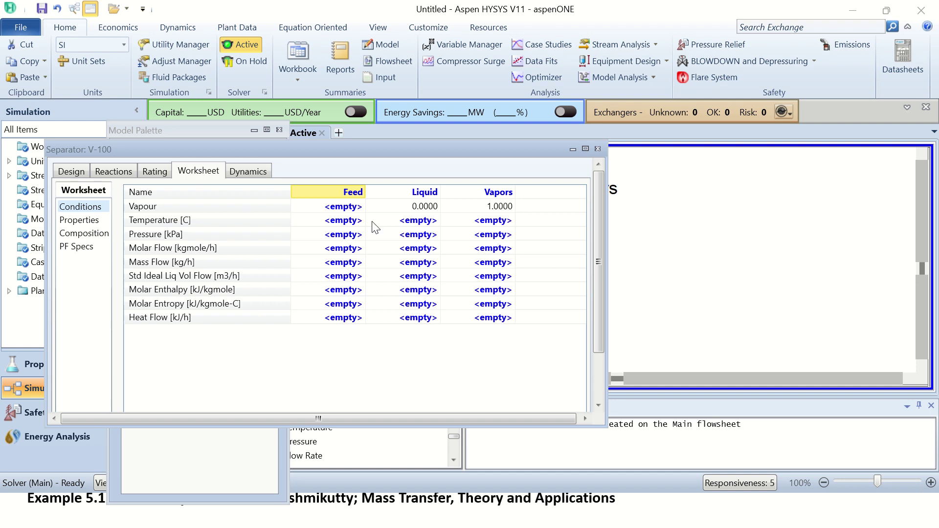
click(341, 223)
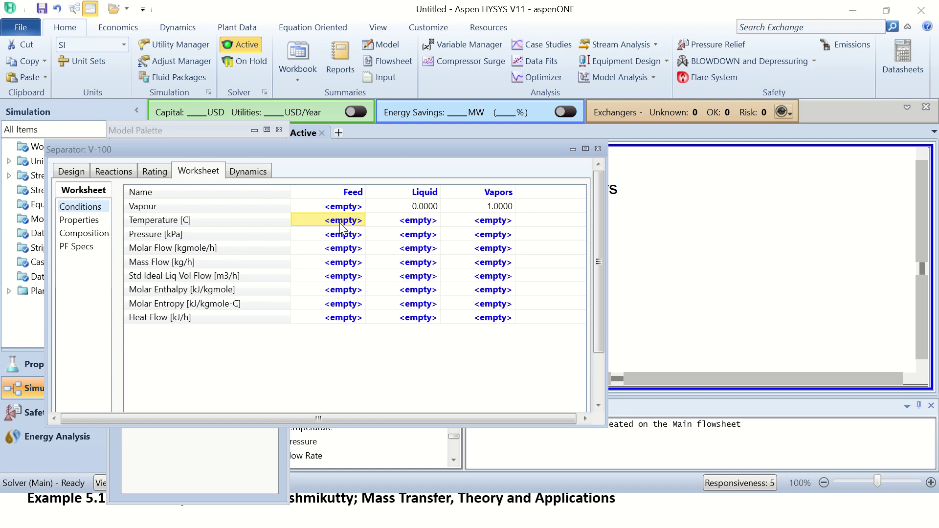
text(37)
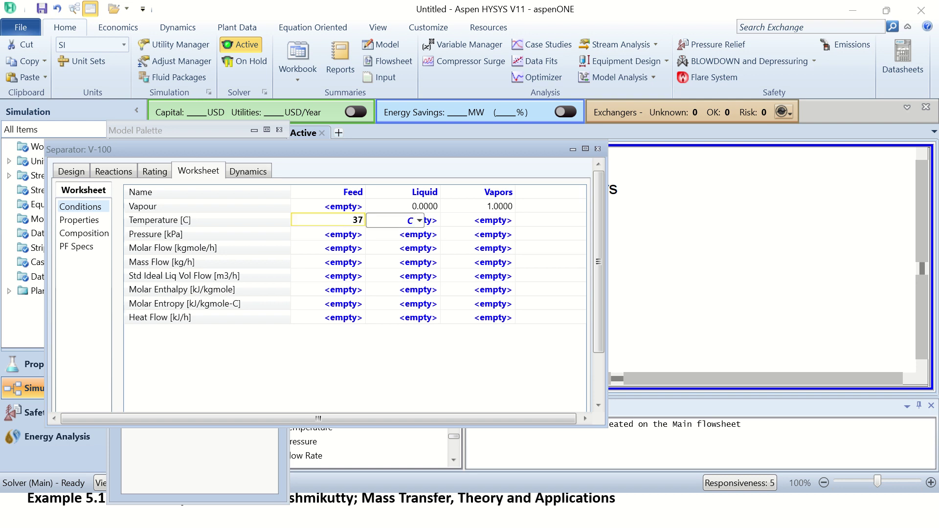
text(3)
click(420, 221)
click(393, 253)
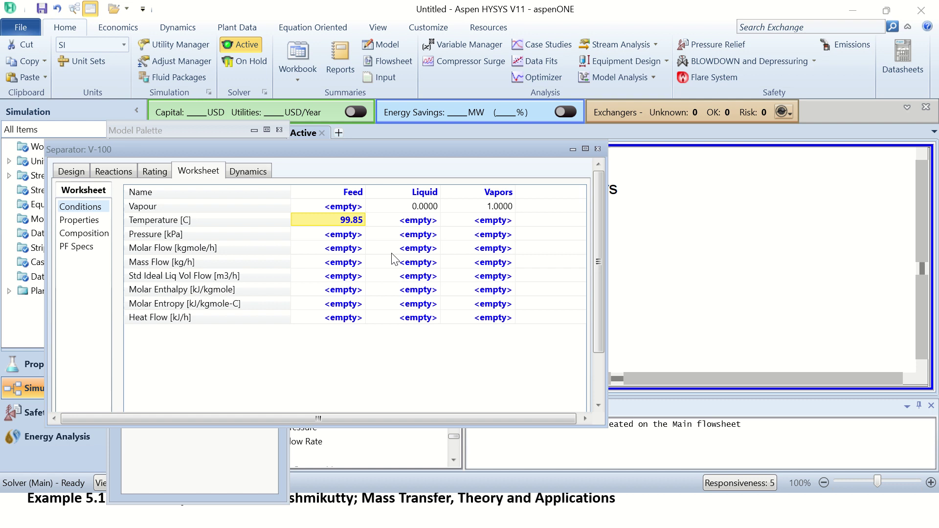
click(346, 236)
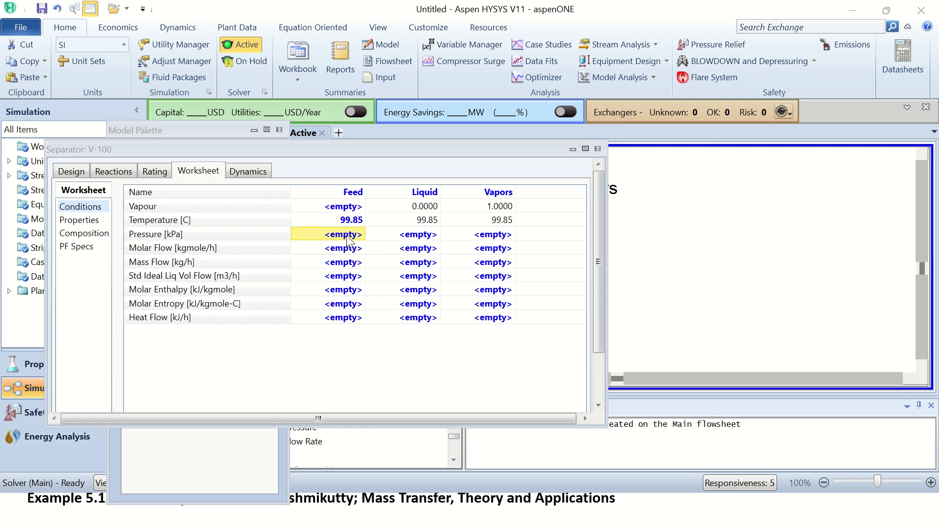
text(90)
key(Return)
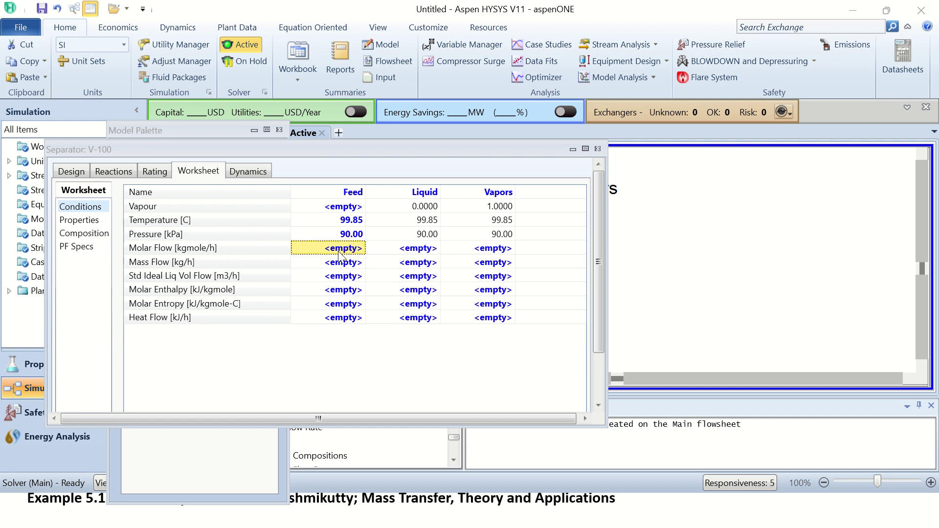
text(100)
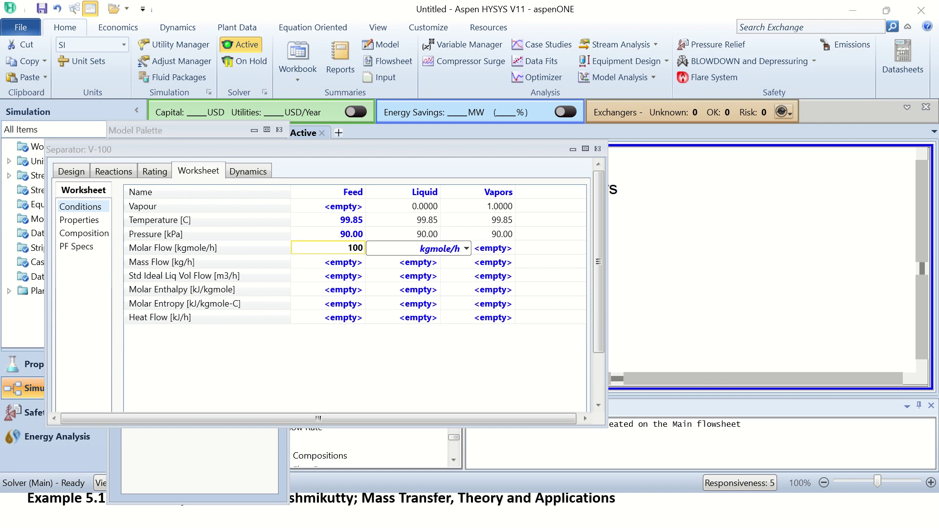
key(Return)
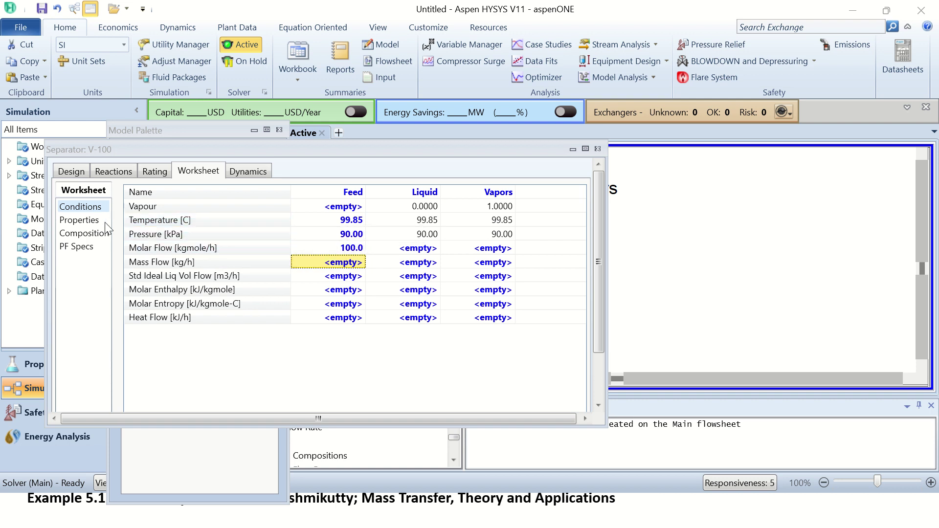
Enter Feed mole fractions 0.40 Benzene, 0.35 Toluene and 0.25 E-Benzene
click(83, 233)
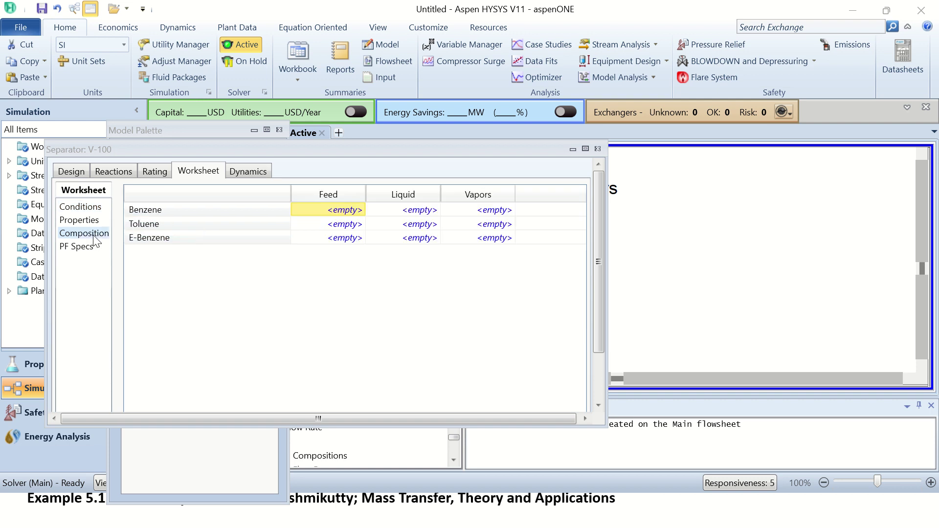
click(344, 214)
text(0.4)
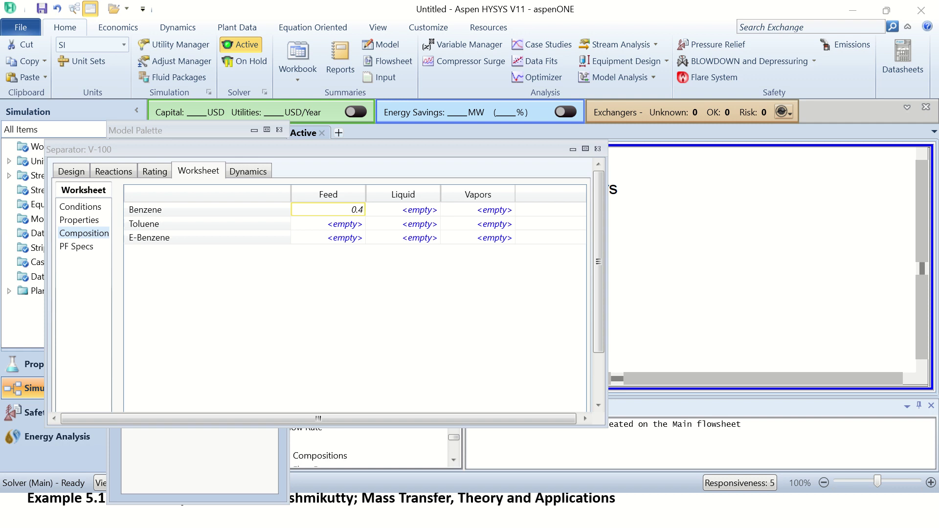
text(0)
key(Return)
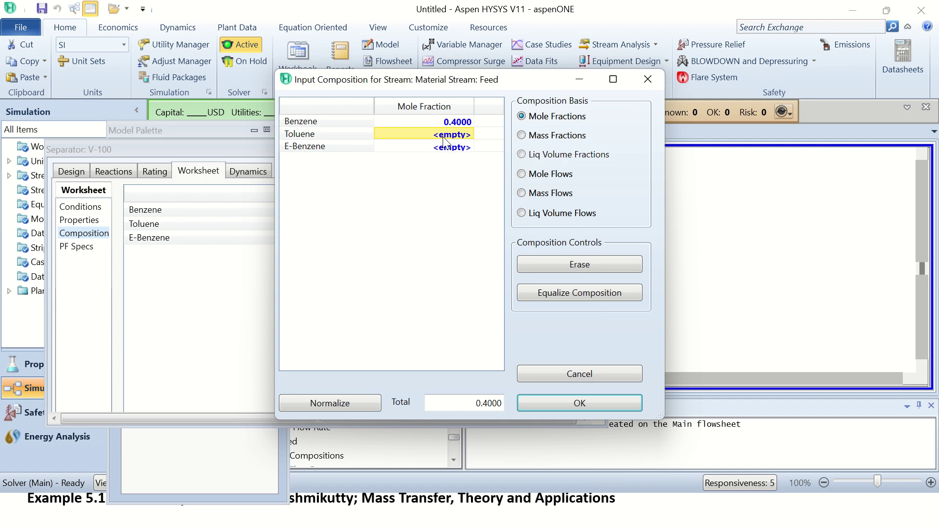
text(0.35)
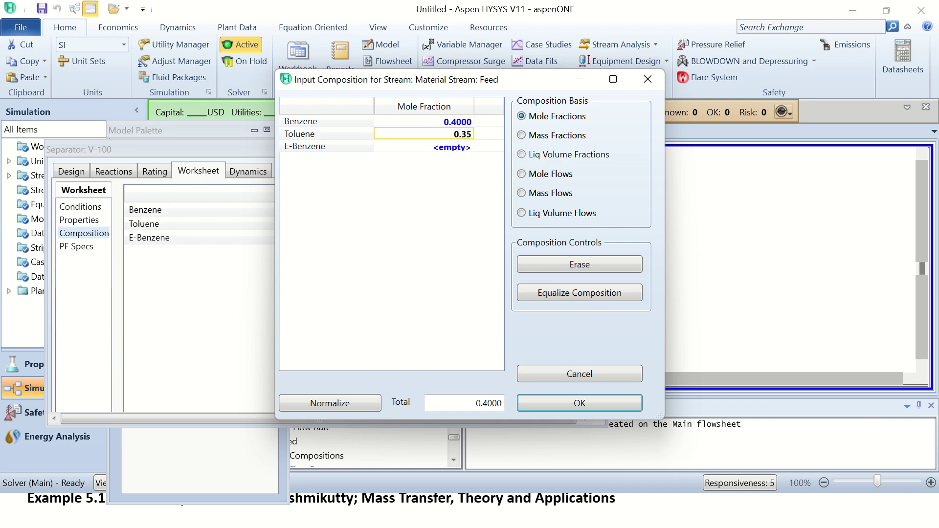
key(Return)
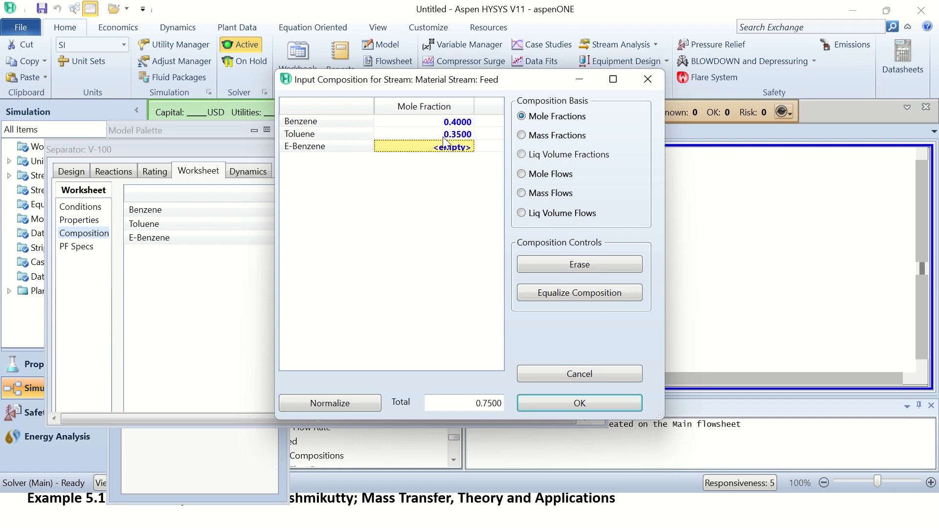
text(0.25)
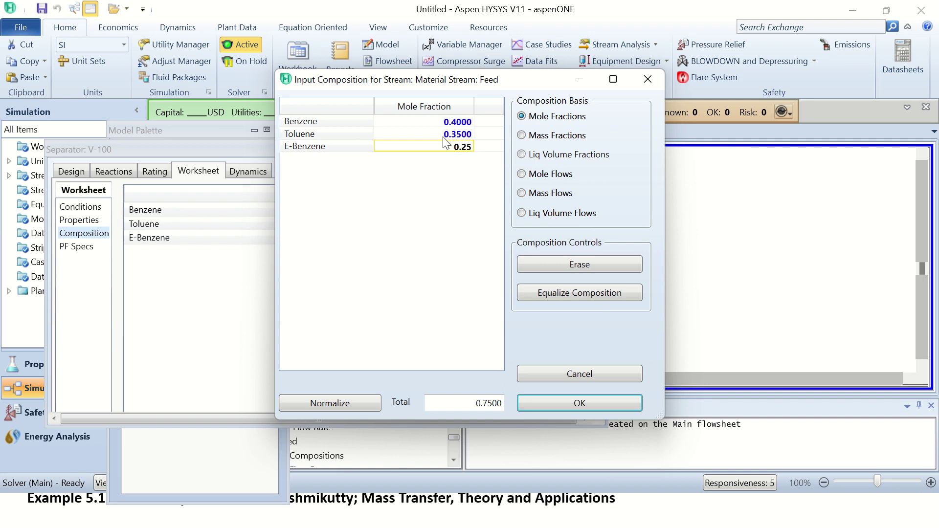
key(Return)
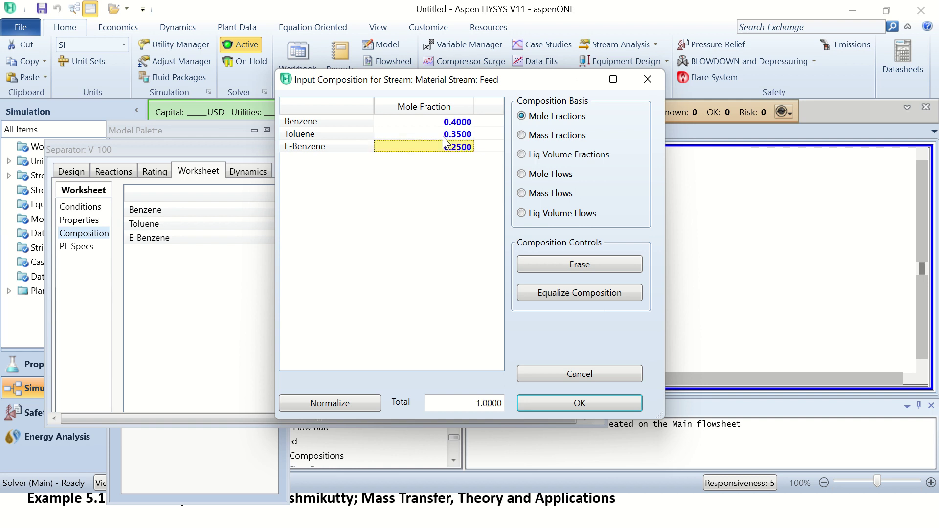
Accept the feed composition and review the solved Liquid and Vapors compositions
click(548, 410)
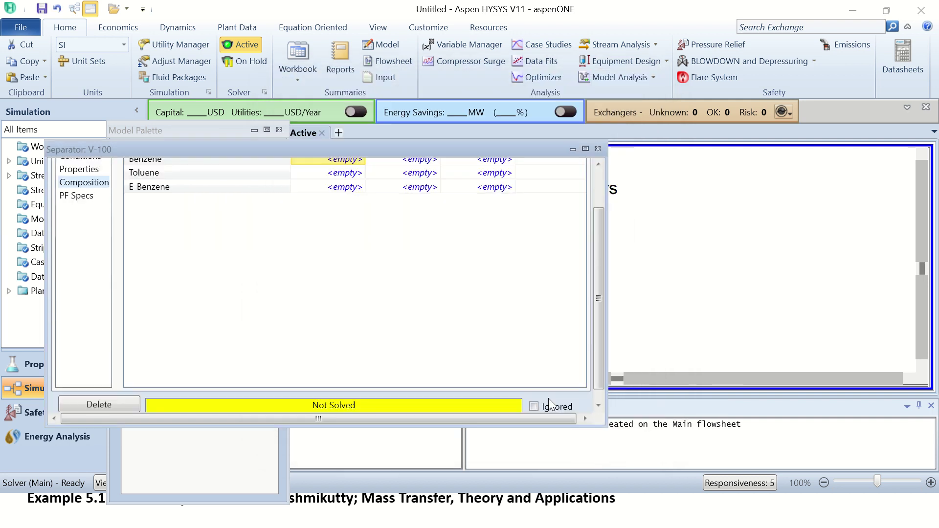
scroll(594, 321, up, 1)
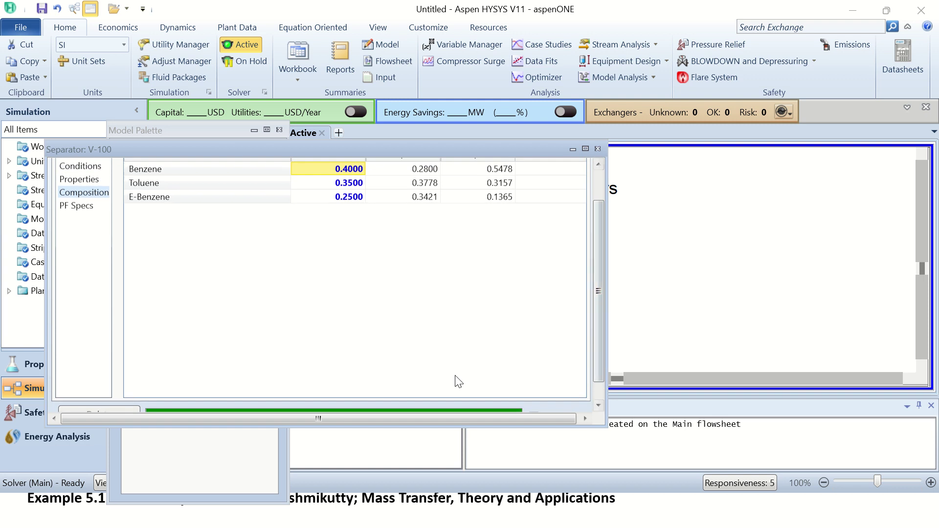
drag(602, 321, 597, 262)
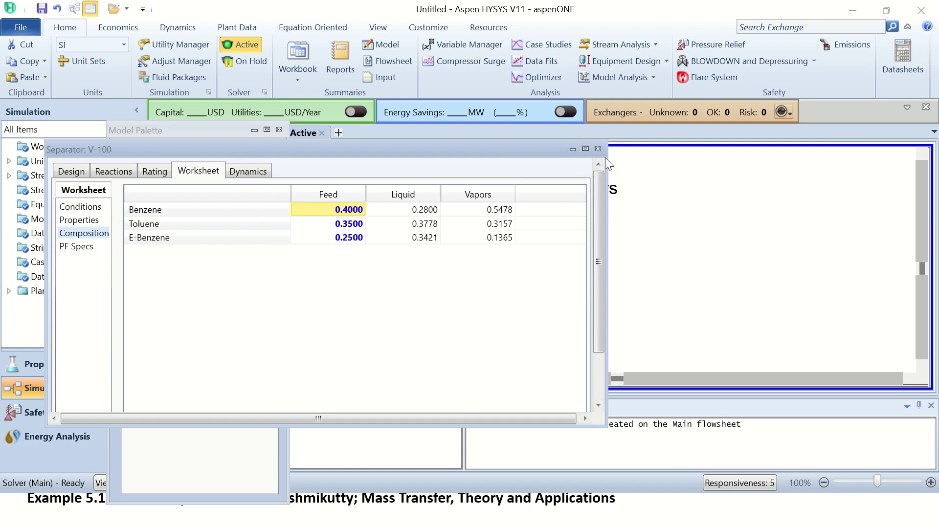
key(super+Tab)
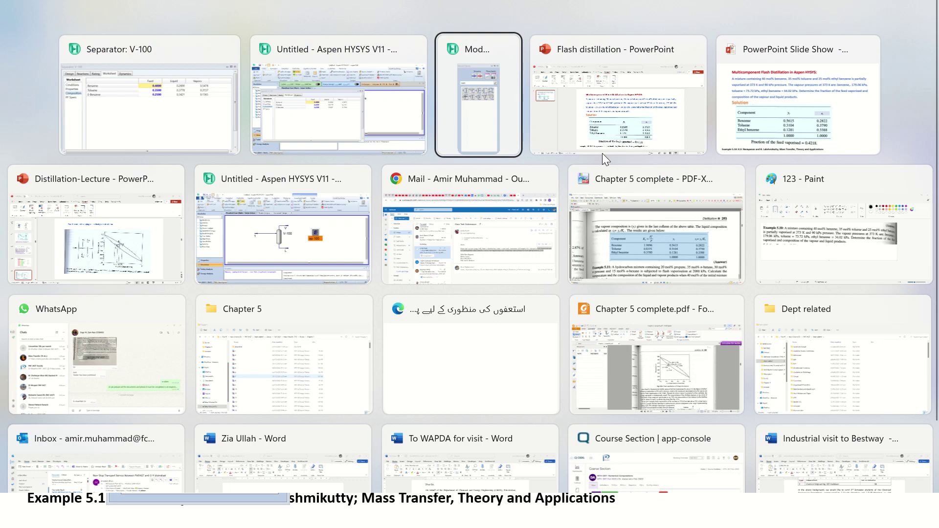
click(602, 153)
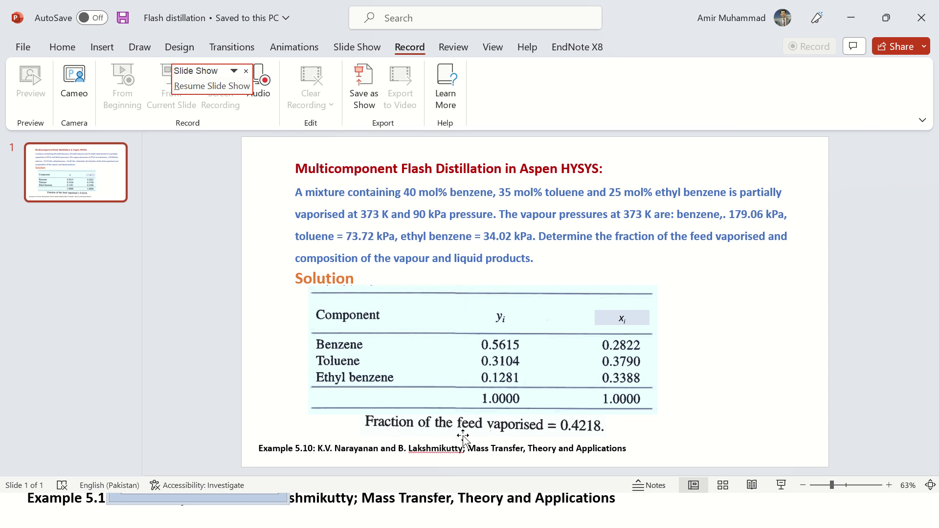
key(alt+Tab)
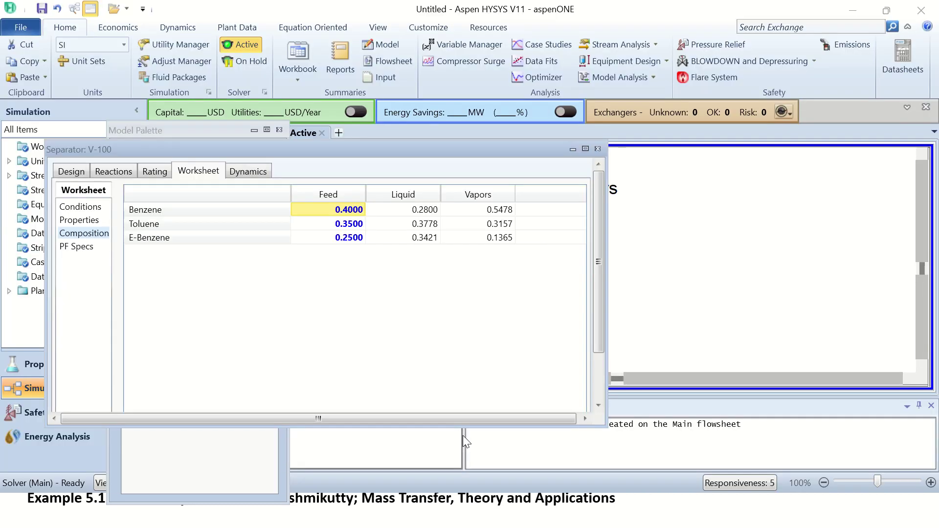
Read V-100 conditions: vapour fraction 0.4479, 55.21 kgmole/h liquid, 44.79 kgmole/h vapour
click(81, 207)
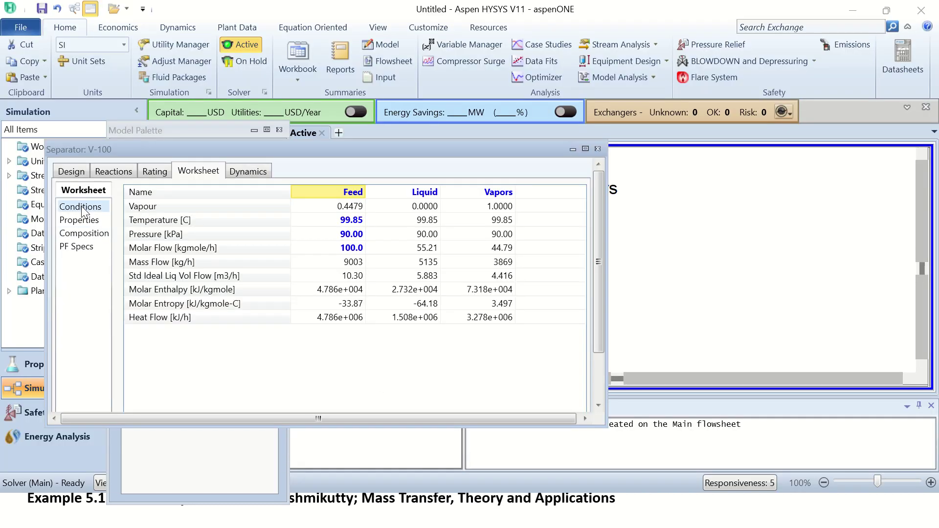
mouse_move(346, 253)
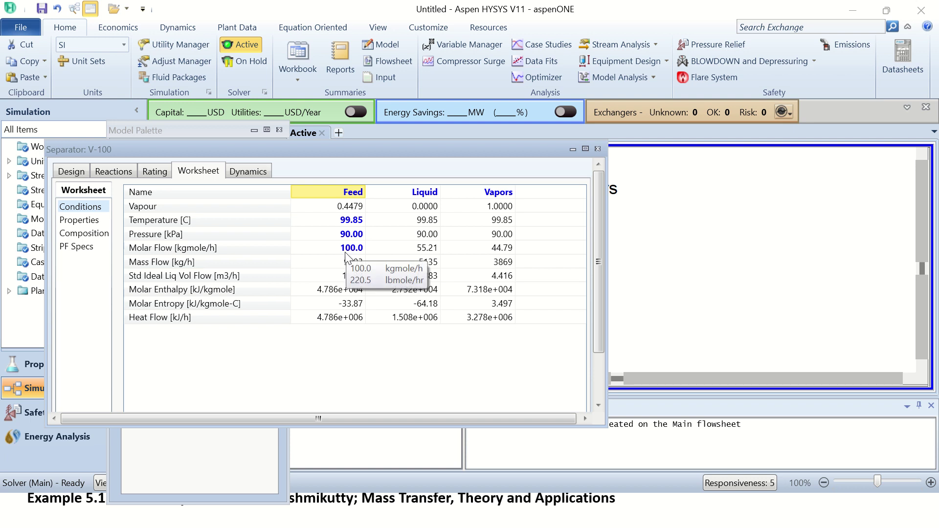
mouse_move(501, 253)
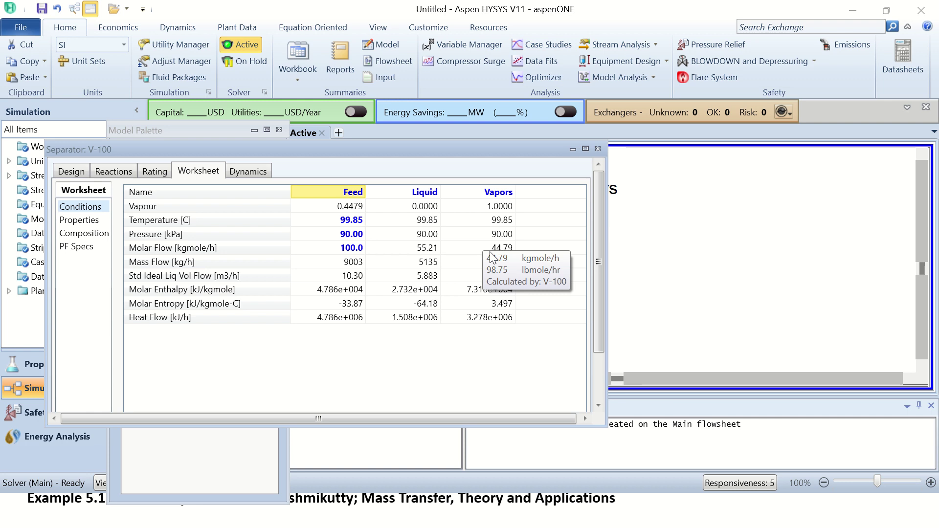
Close the V-100 window and filter the Model Palette with 'equ'
click(598, 149)
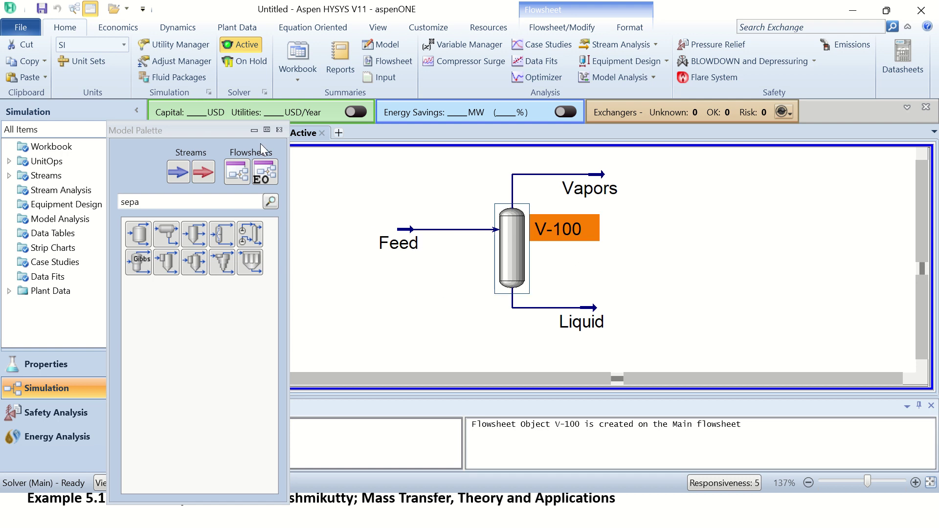
drag(200, 128, 202, 127)
drag(191, 201, 112, 206)
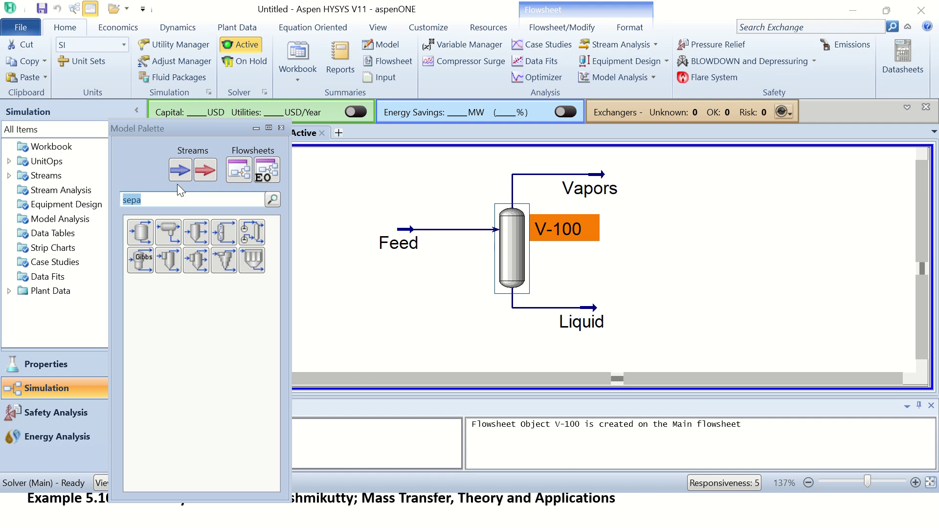
drag(153, 200, 122, 202)
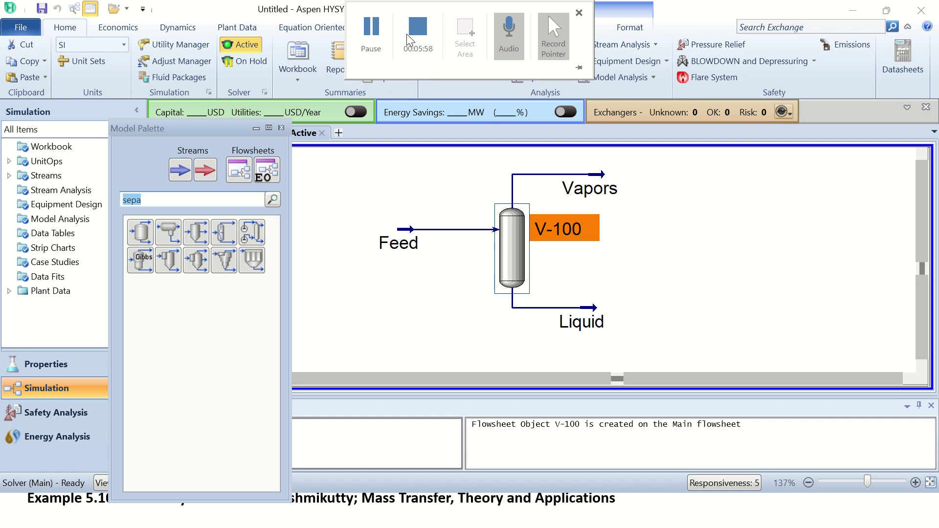
text(equ)
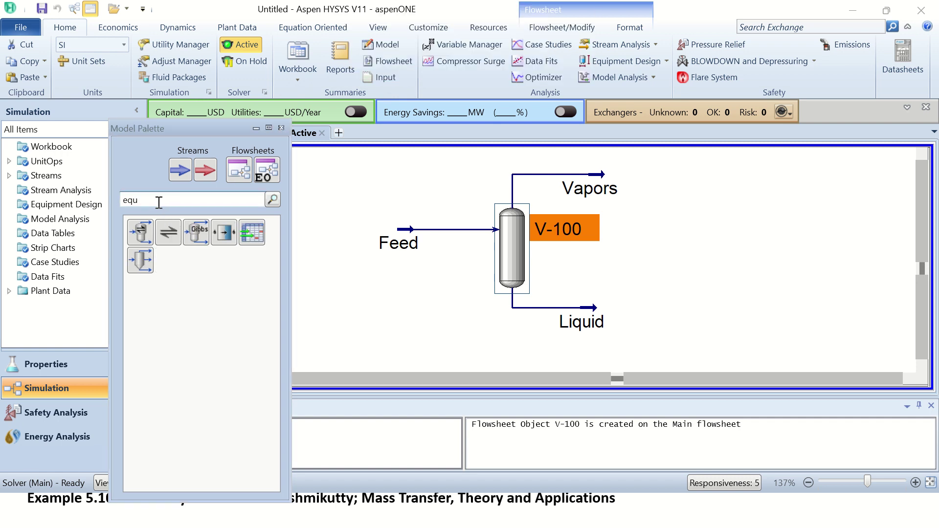
Place an Equilibrium Plots object, op-100, on the flowsheet and open its settings
click(170, 240)
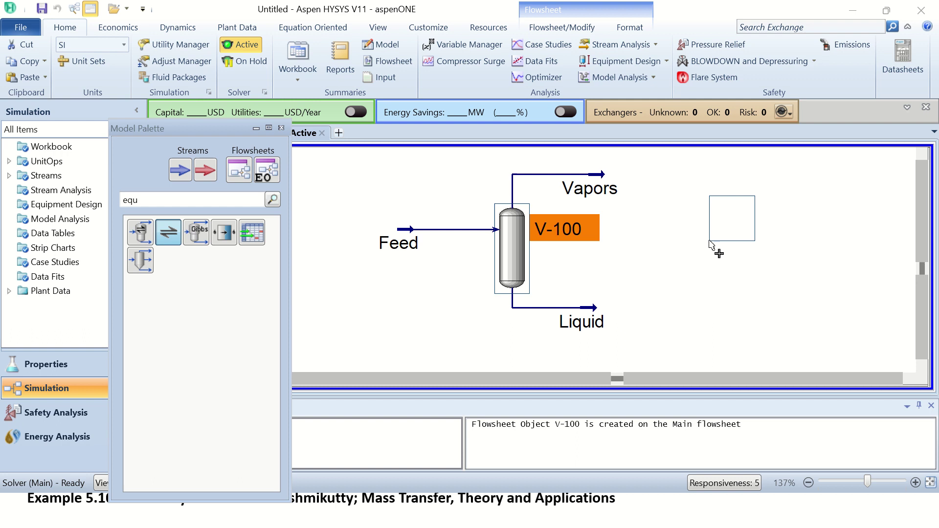
click(711, 272)
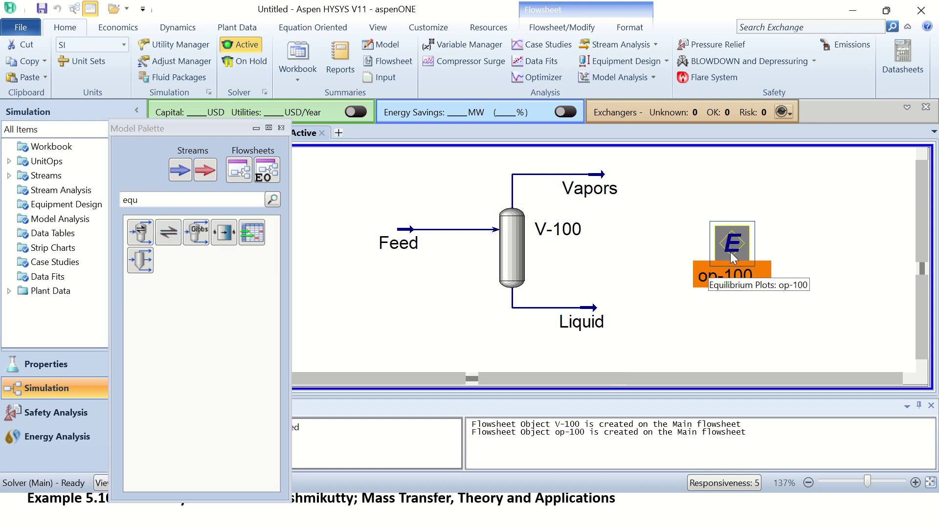
double_click(732, 258)
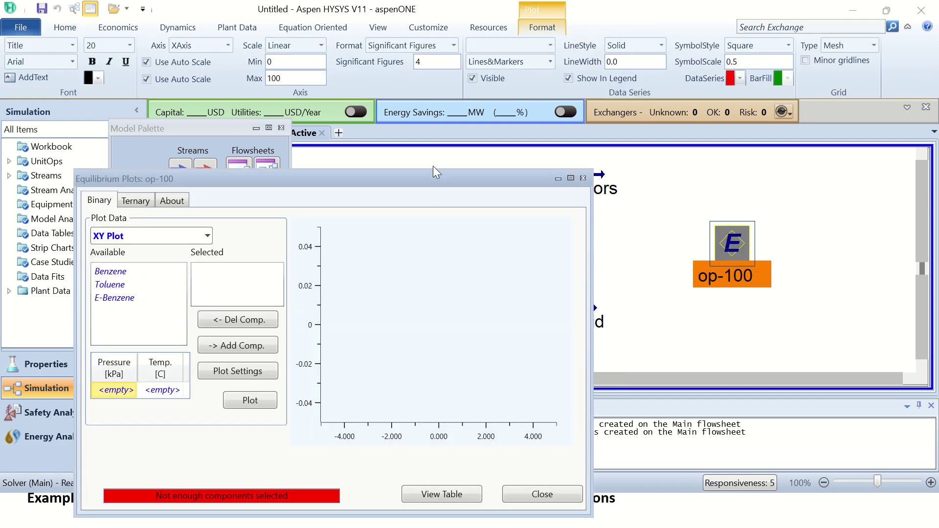
Configure op-100 as a TXY plot at 90 kPa with Benzene and Toluene as components
drag(429, 177, 442, 113)
click(221, 171)
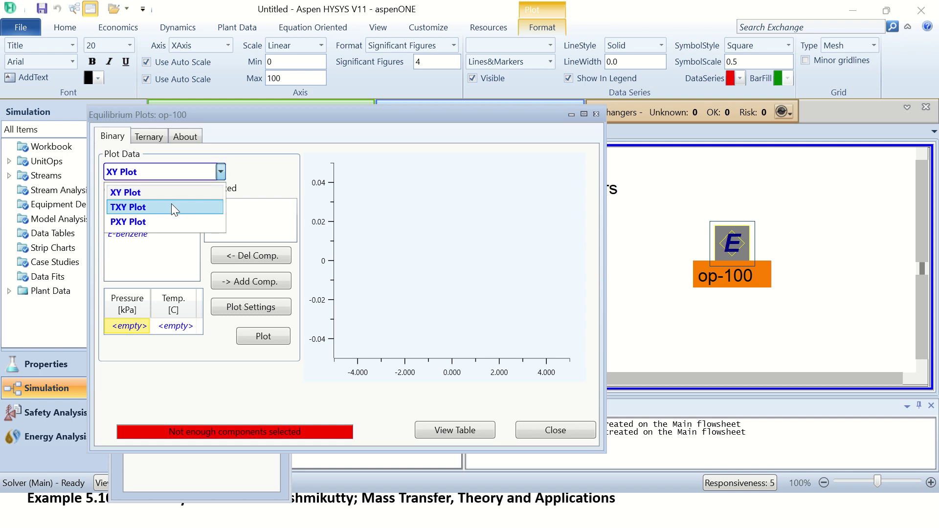
click(172, 206)
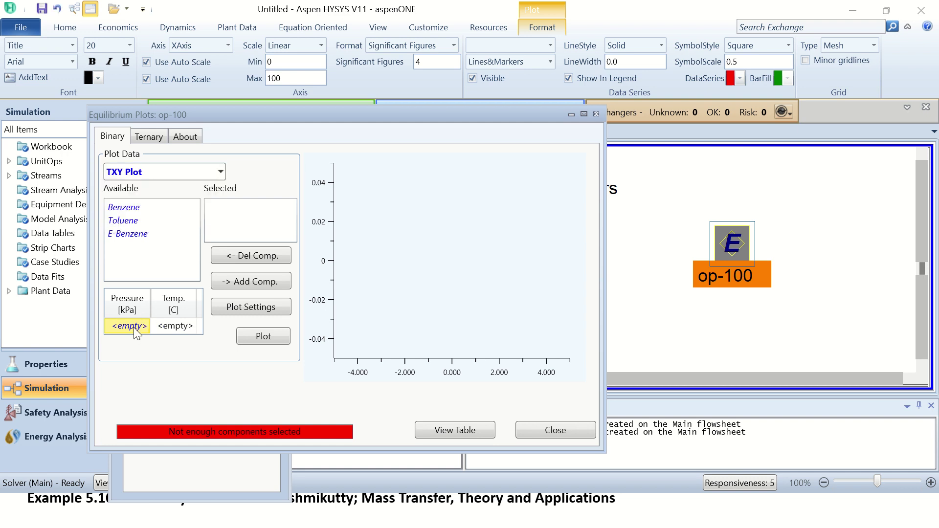
text(90)
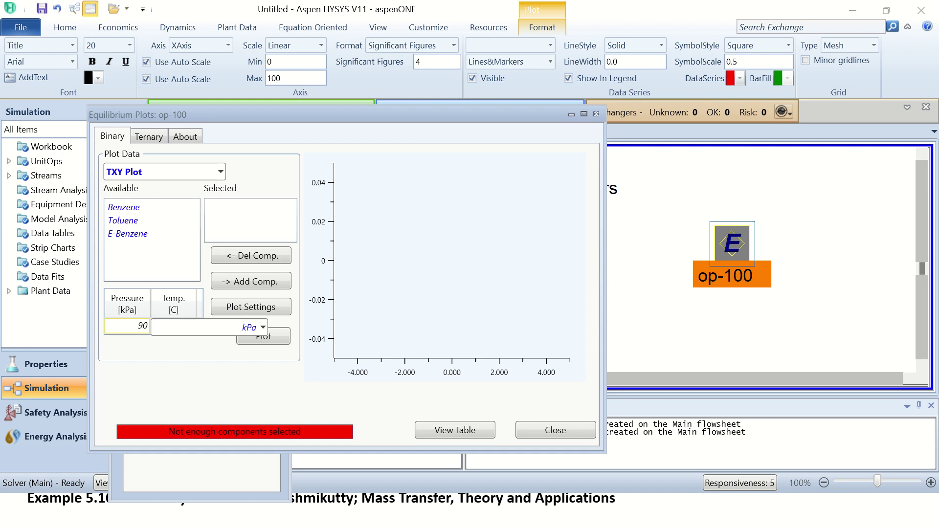
key(Return)
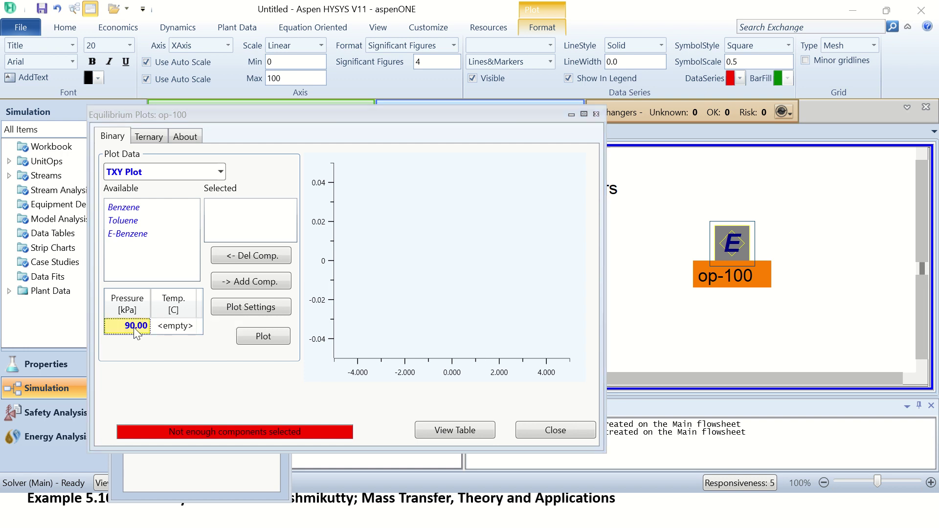
click(131, 211)
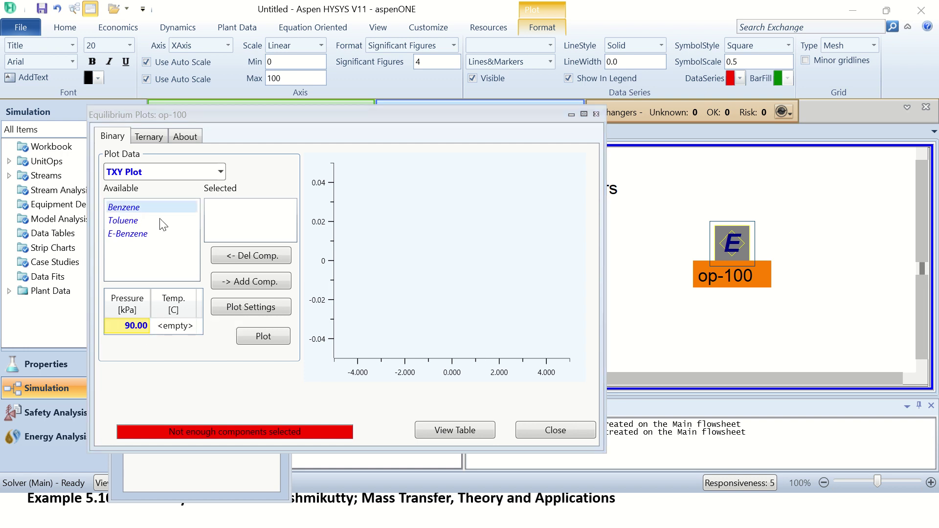
click(235, 282)
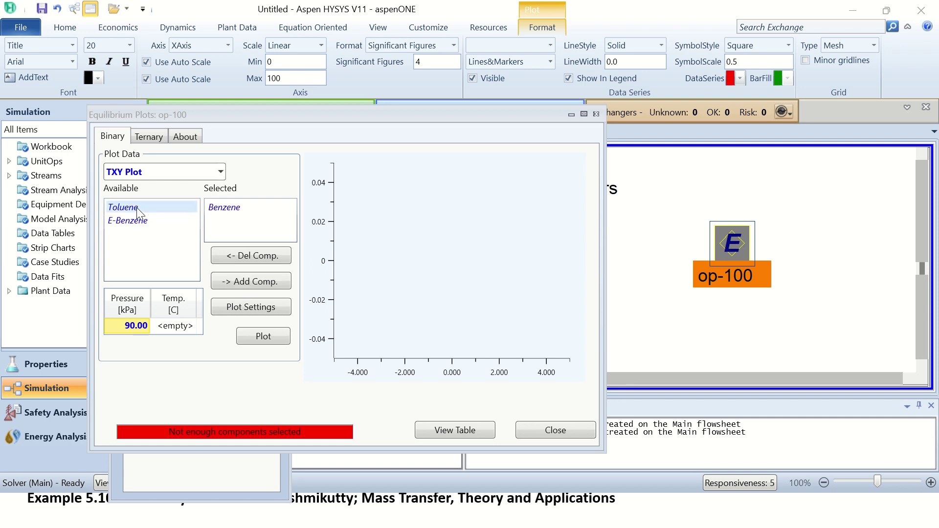
click(254, 285)
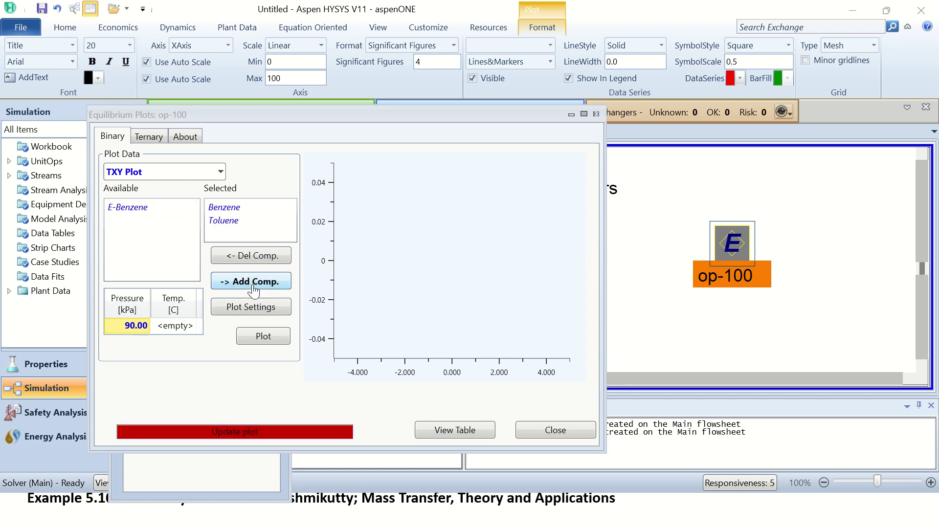
Generate the benzene–toluene TXY plot full screen, reading bubble and dew curves around 76–106 °C
click(261, 337)
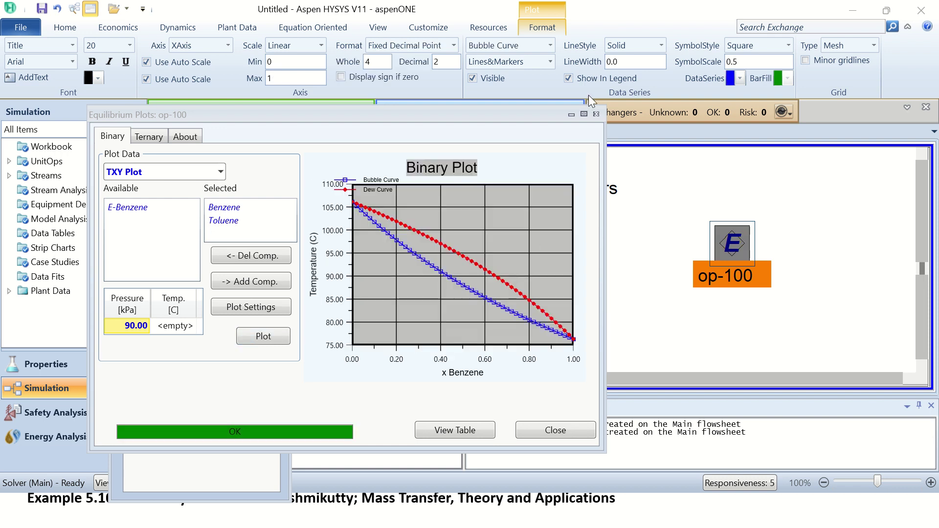
click(583, 114)
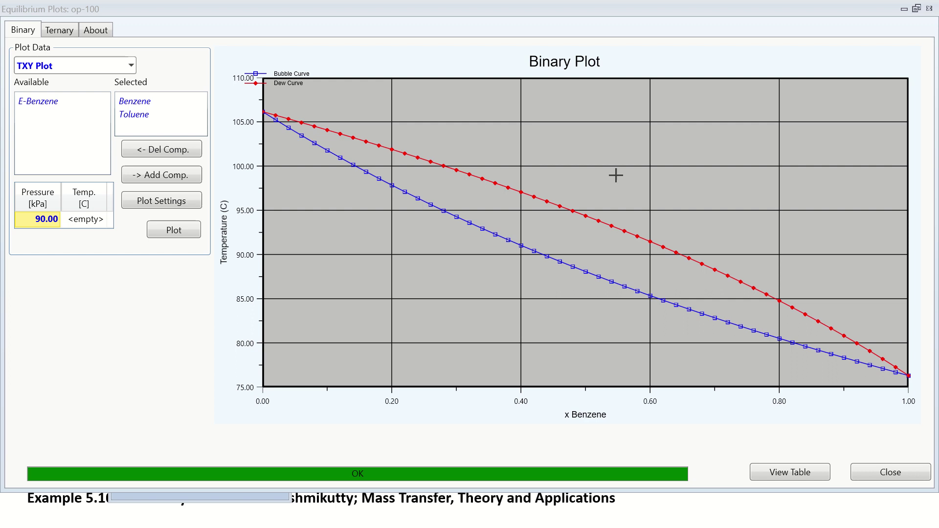
mouse_move(771, 329)
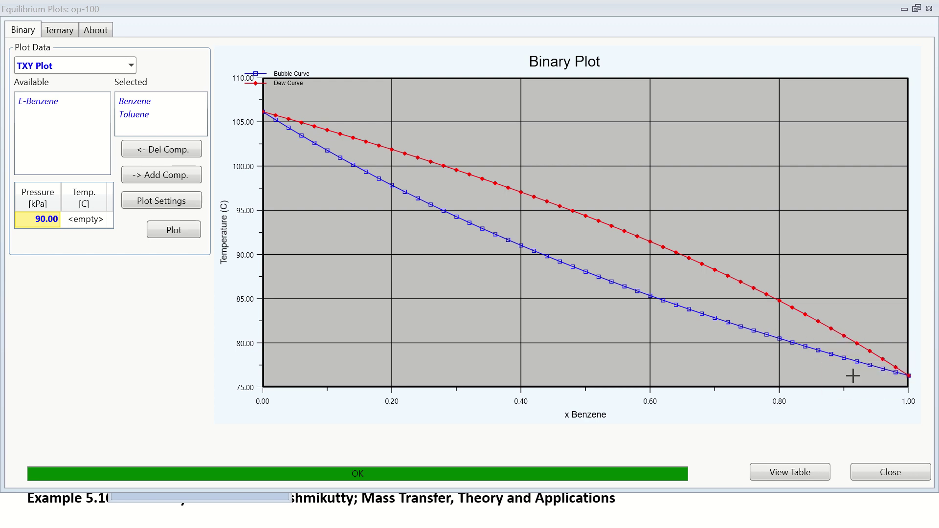